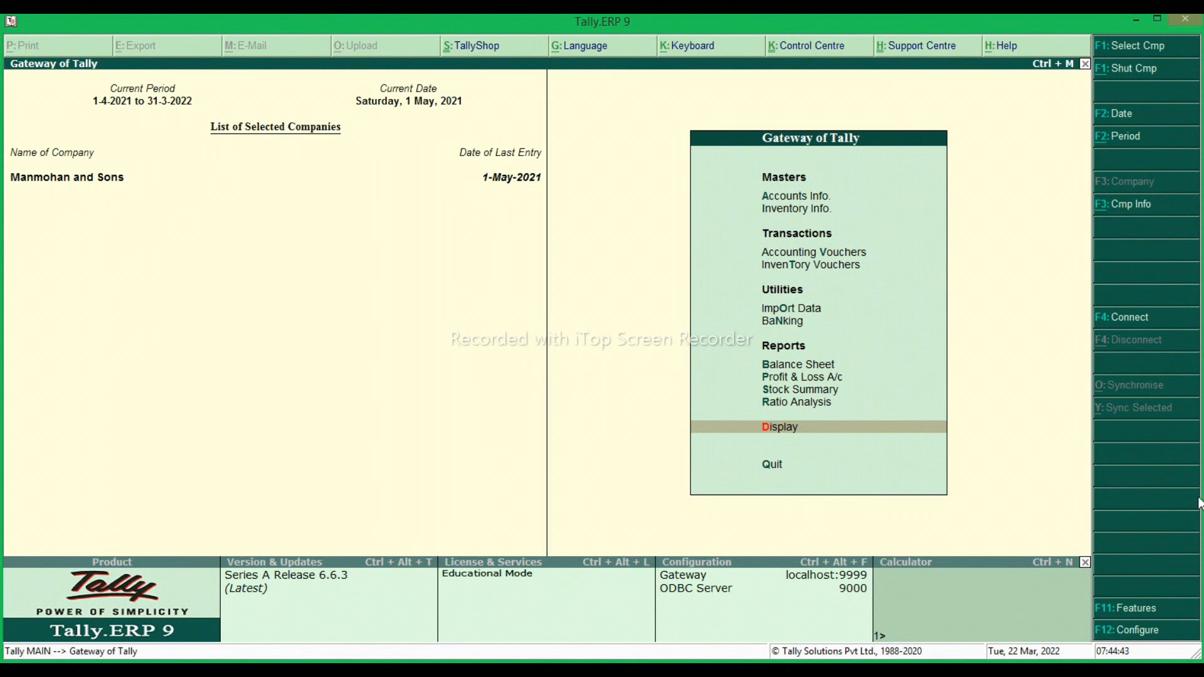
# Activate interest calculation with advanced parameters in the company's accounting features.
pyautogui.click(1138, 612)
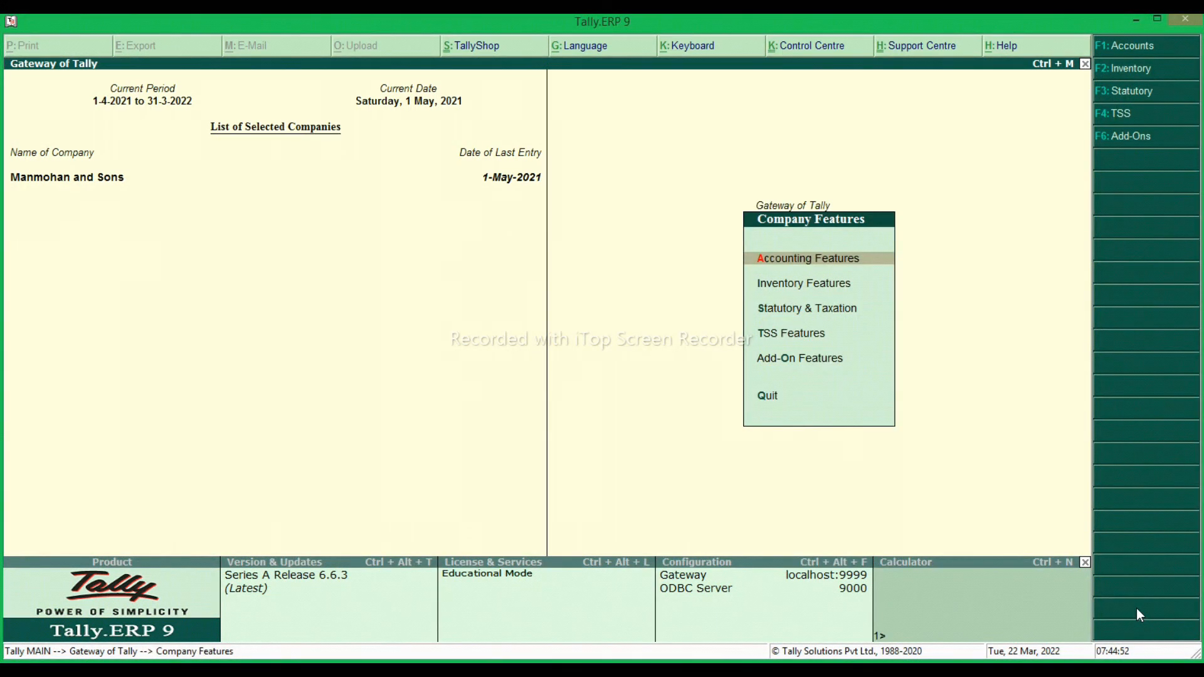
pyautogui.press('Return')
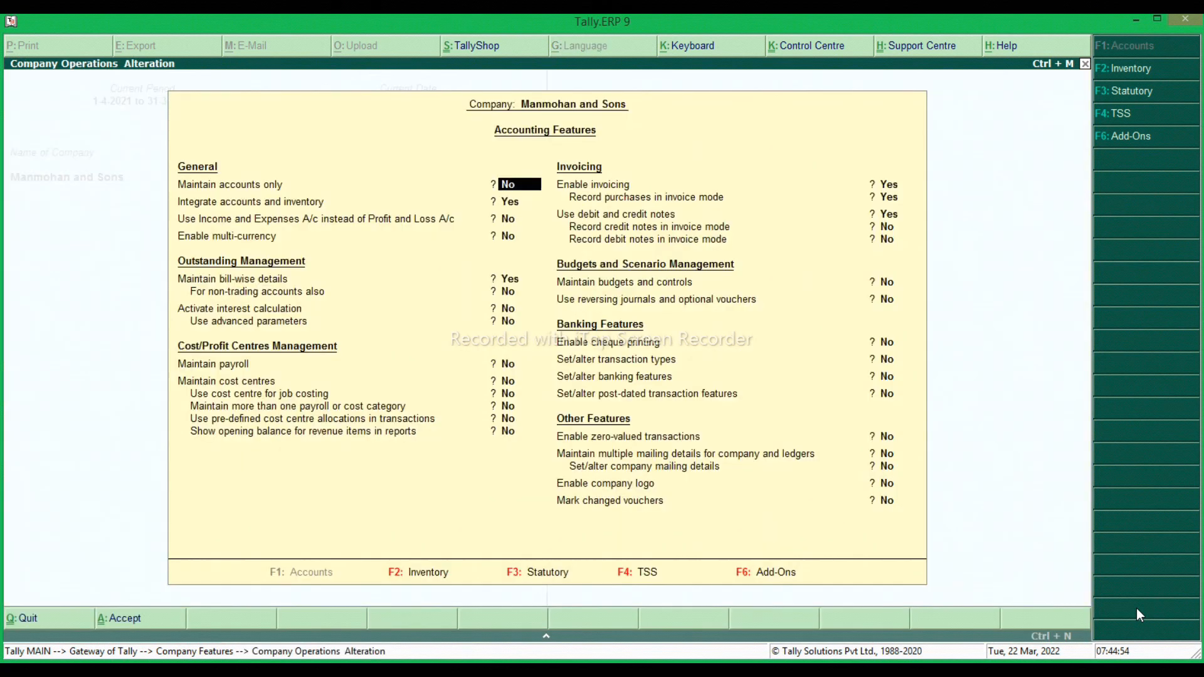
pyautogui.press('Return')
pyautogui.press('Return')
pyautogui.press('Return')
pyautogui.press('Return')
pyautogui.press('Return')
pyautogui.press('Return')
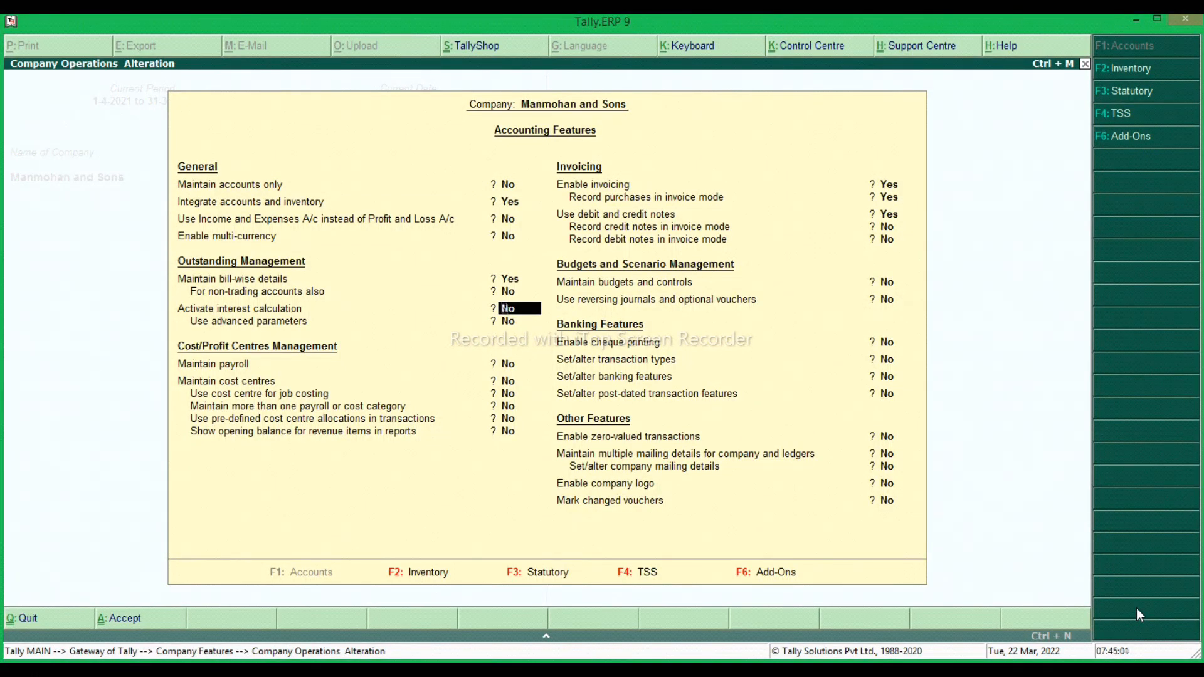
pyautogui.press('y')
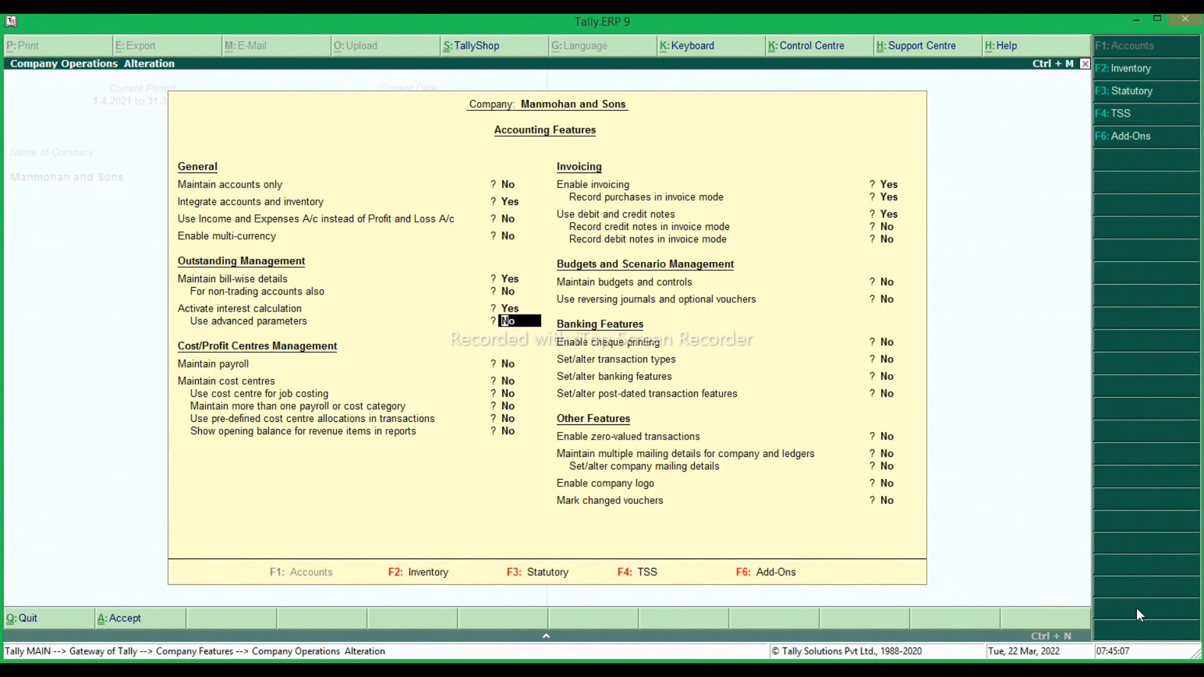
pyautogui.press('y')
pyautogui.press('Return')
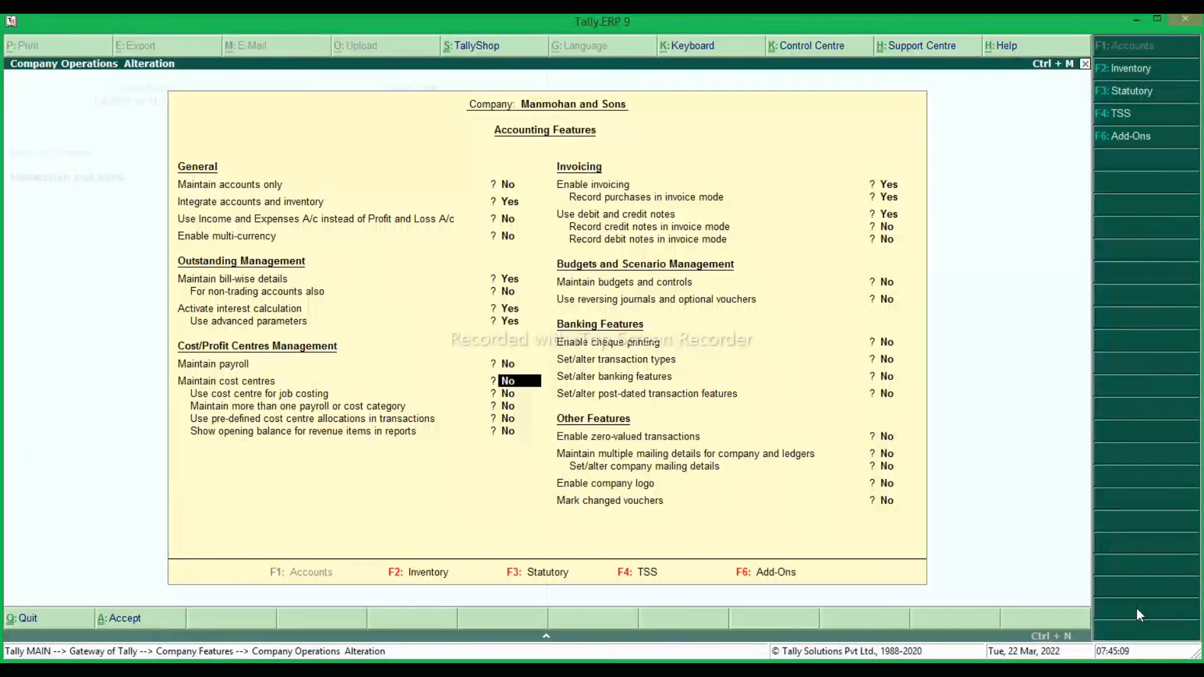
# Keep the remaining accounting features as they are, save the settings and return to the Gateway of Tally.
pyautogui.press('Return')
pyautogui.press('Return')
pyautogui.press('Return')
pyautogui.press('Return')
pyautogui.press('Return')
pyautogui.press('Return')
pyautogui.press('Return')
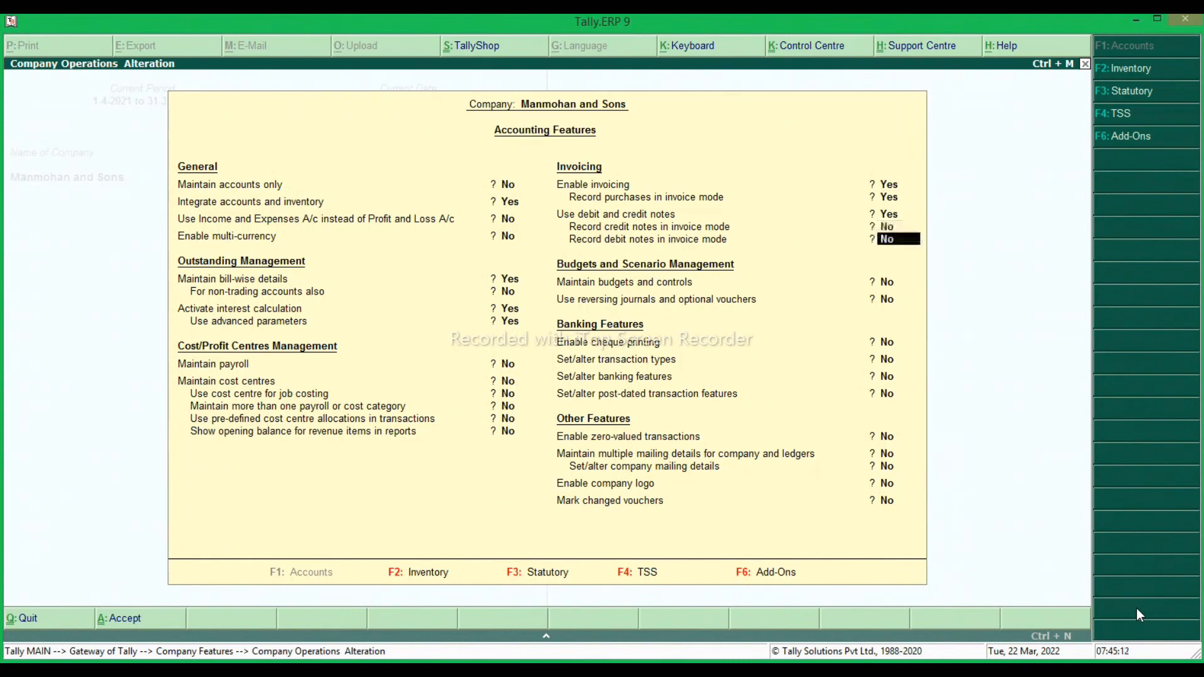
pyautogui.press('Return')
pyautogui.press('Return')
pyautogui.press('Return')
pyautogui.press('Return')
pyautogui.press('Return')
pyautogui.press('Return')
pyautogui.press('Return')
pyautogui.press('Return')
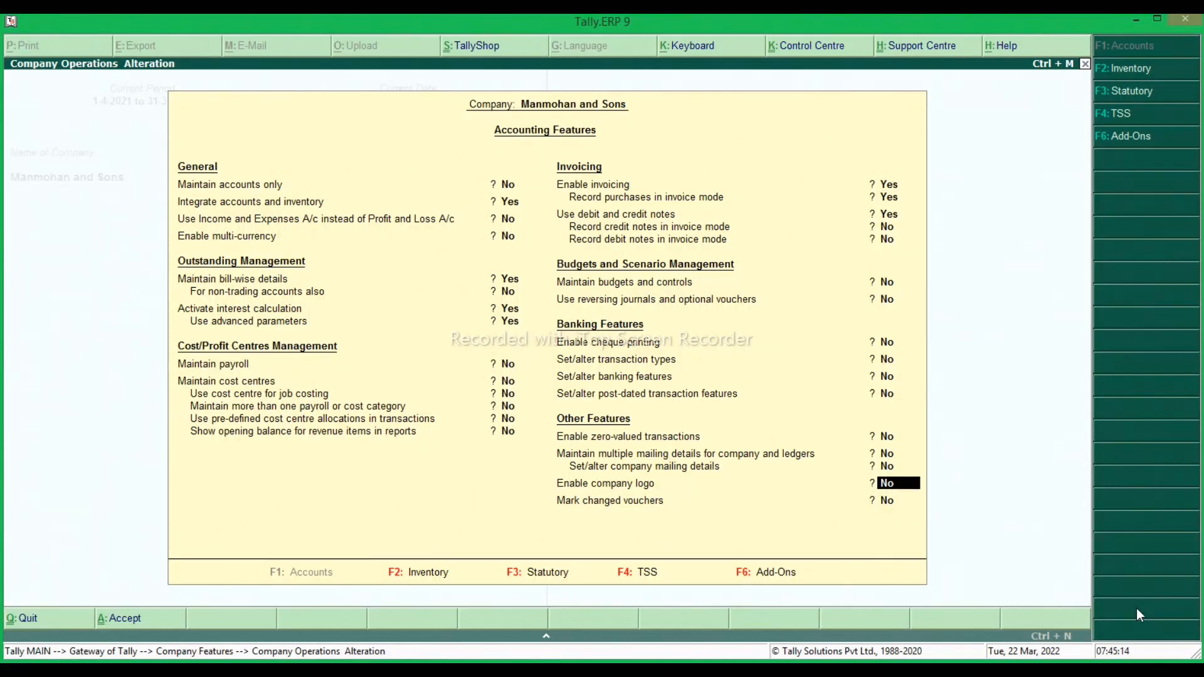
pyautogui.press('y')
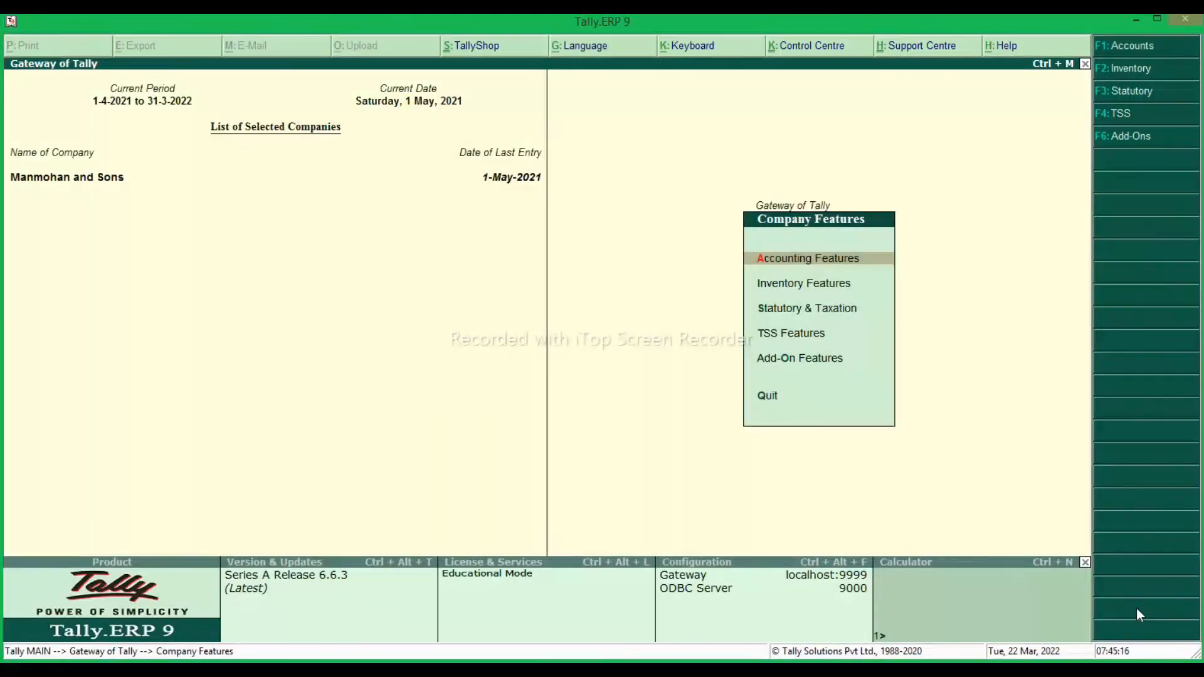
pyautogui.press('Escape')
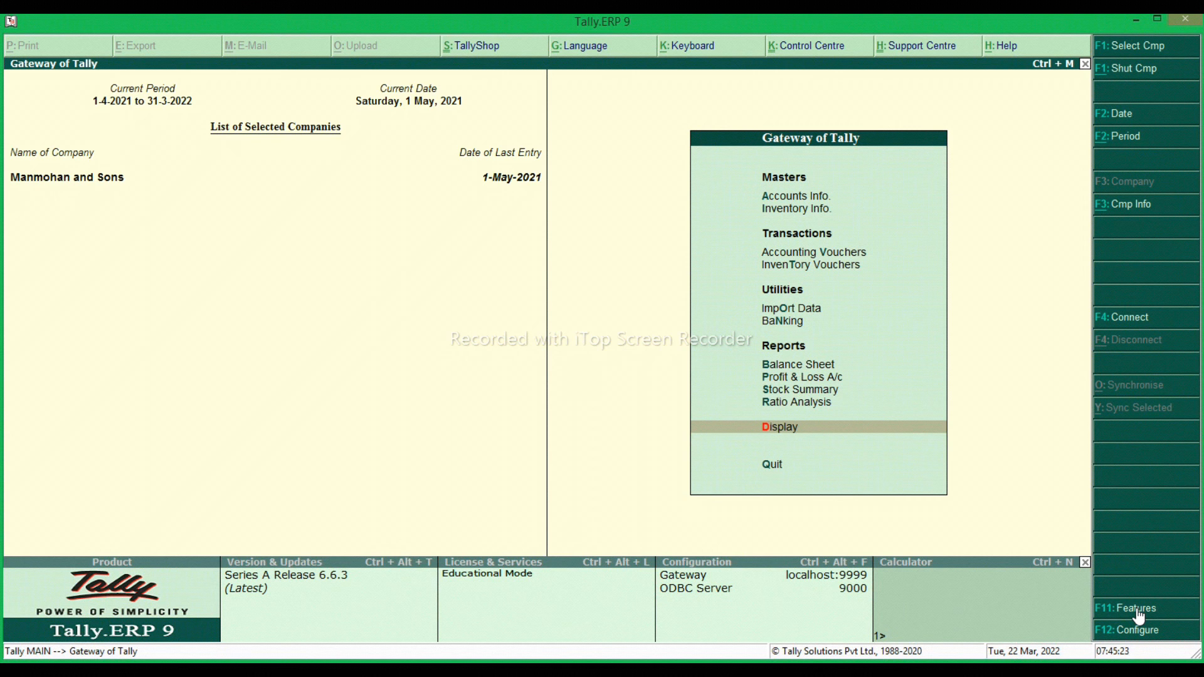
# Start creating a single ledger from the accounts masters.
pyautogui.press('Up')
pyautogui.press('Up')
pyautogui.press('Up')
pyautogui.press('Up')
pyautogui.press('Up')
pyautogui.press('Up')
pyautogui.press('Up')
pyautogui.press('Up')
pyautogui.press('Up')
pyautogui.press('Up')
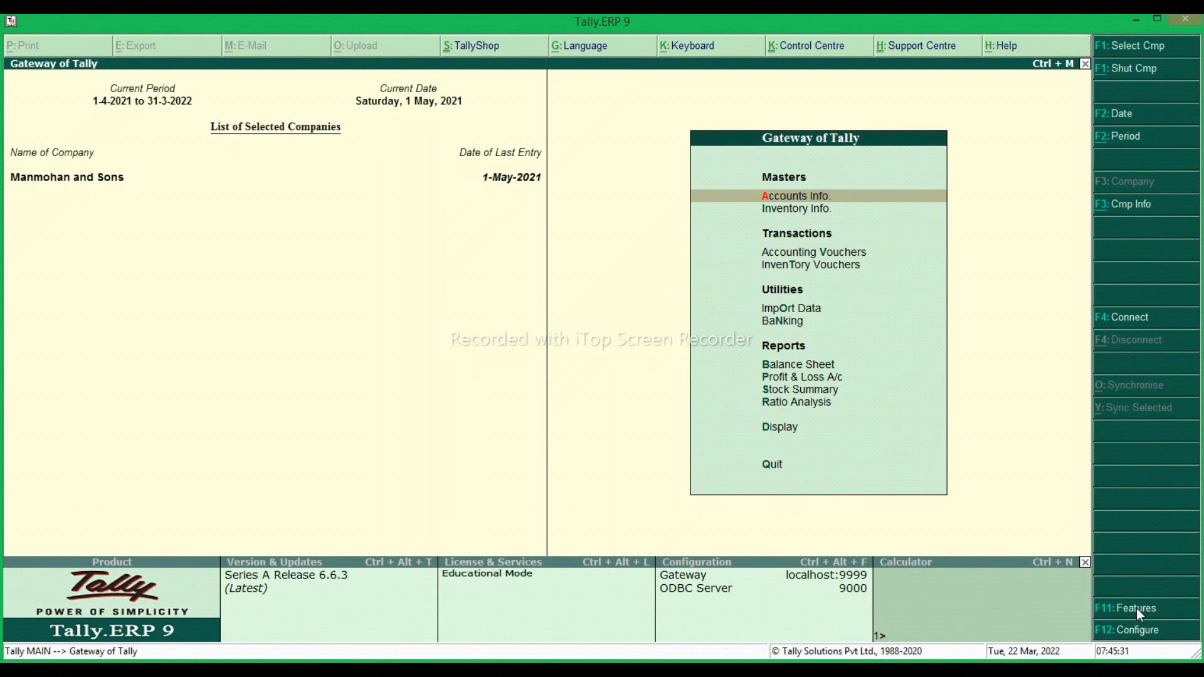
pyautogui.press('Return')
pyautogui.press('Down')
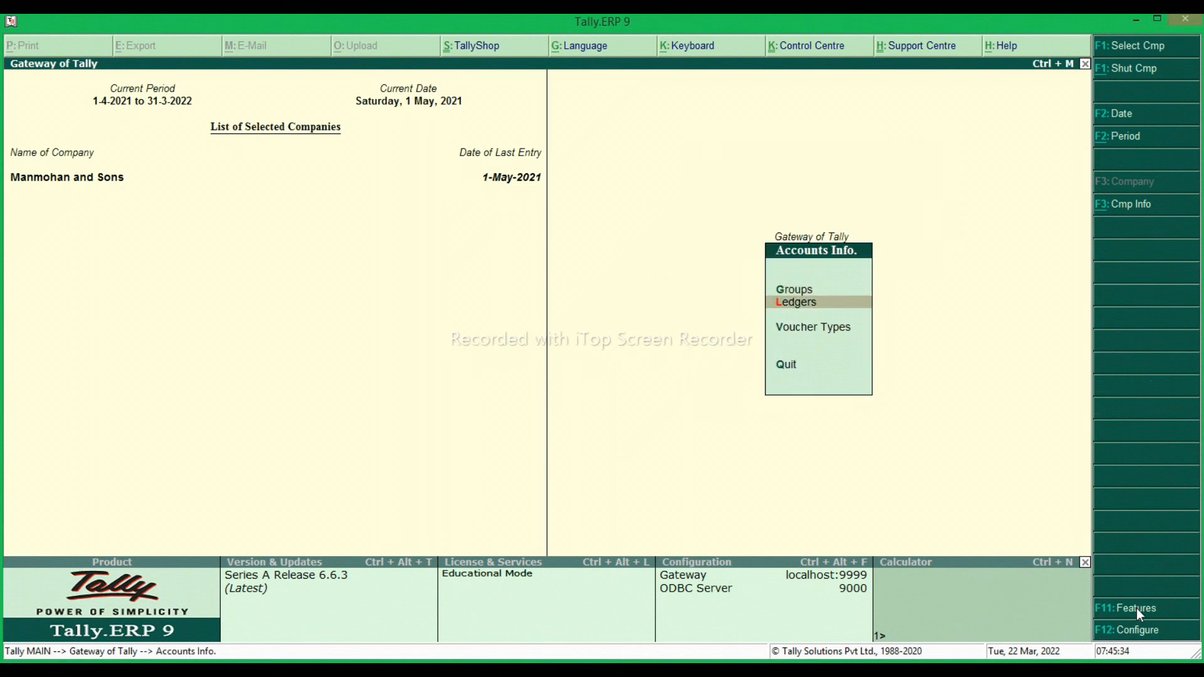
pyautogui.press('Return')
pyautogui.press('Return')
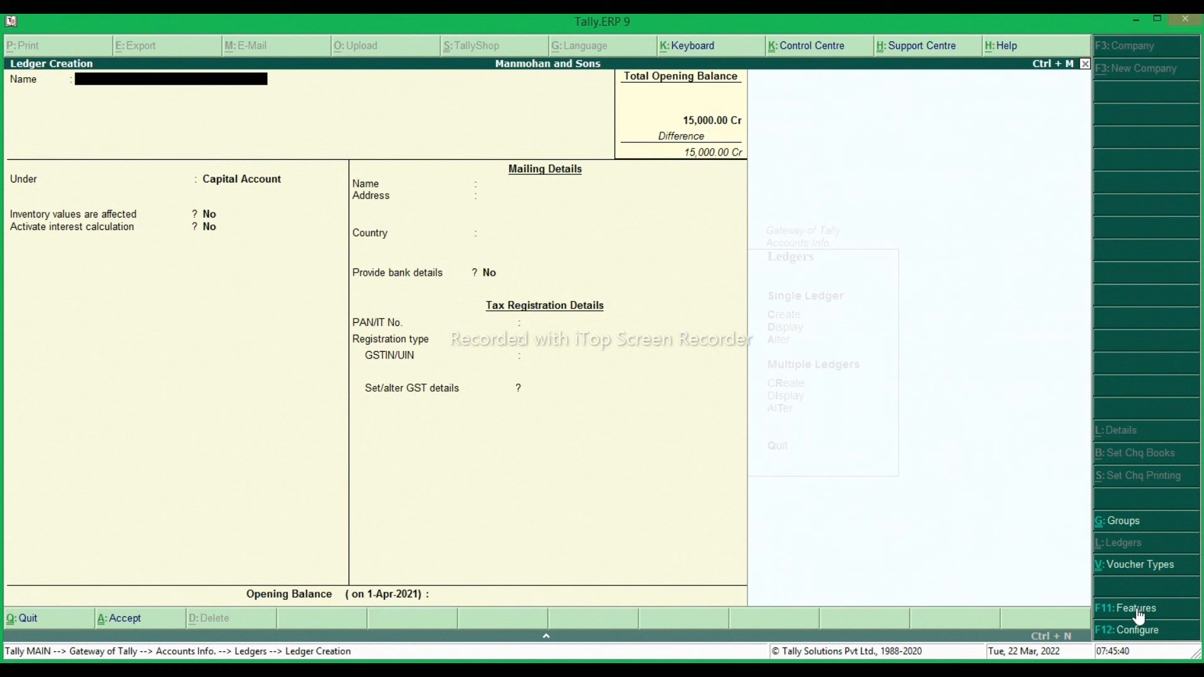
# Enter the customer's full name as the ledger name and place it under Sundry Debtors.
pyautogui.write('Dinesh Kumar')
pyautogui.press('Return')
pyautogui.write('Sund')
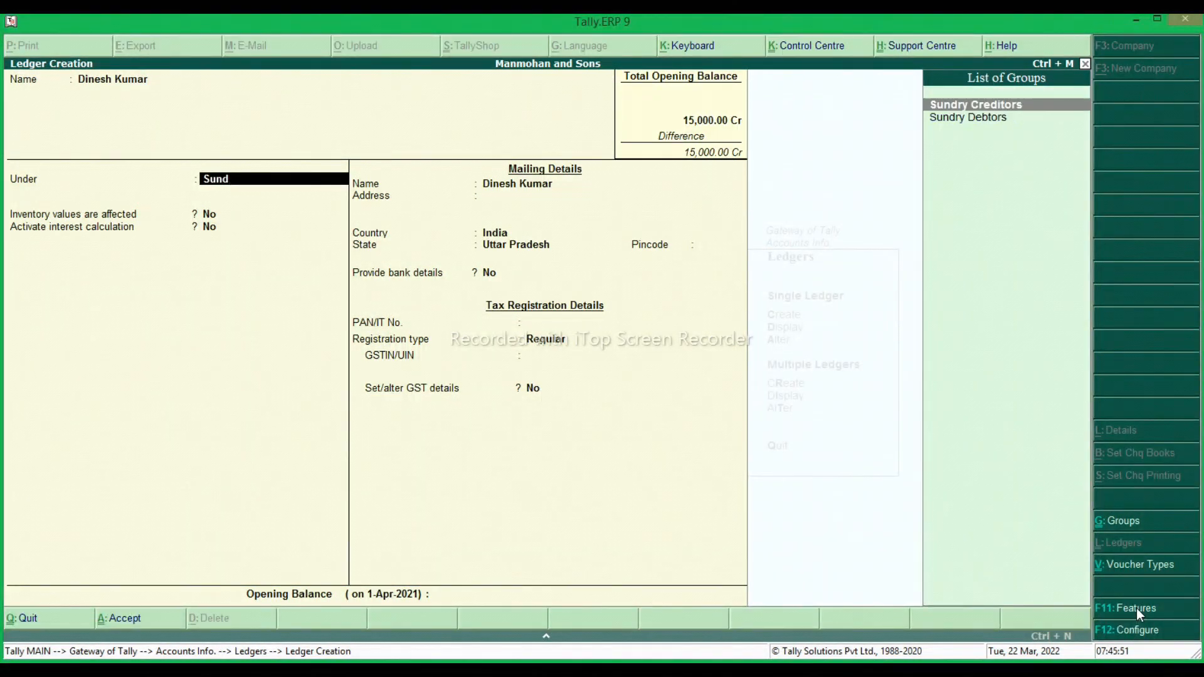
pyautogui.press('Down')
pyautogui.press('Return')
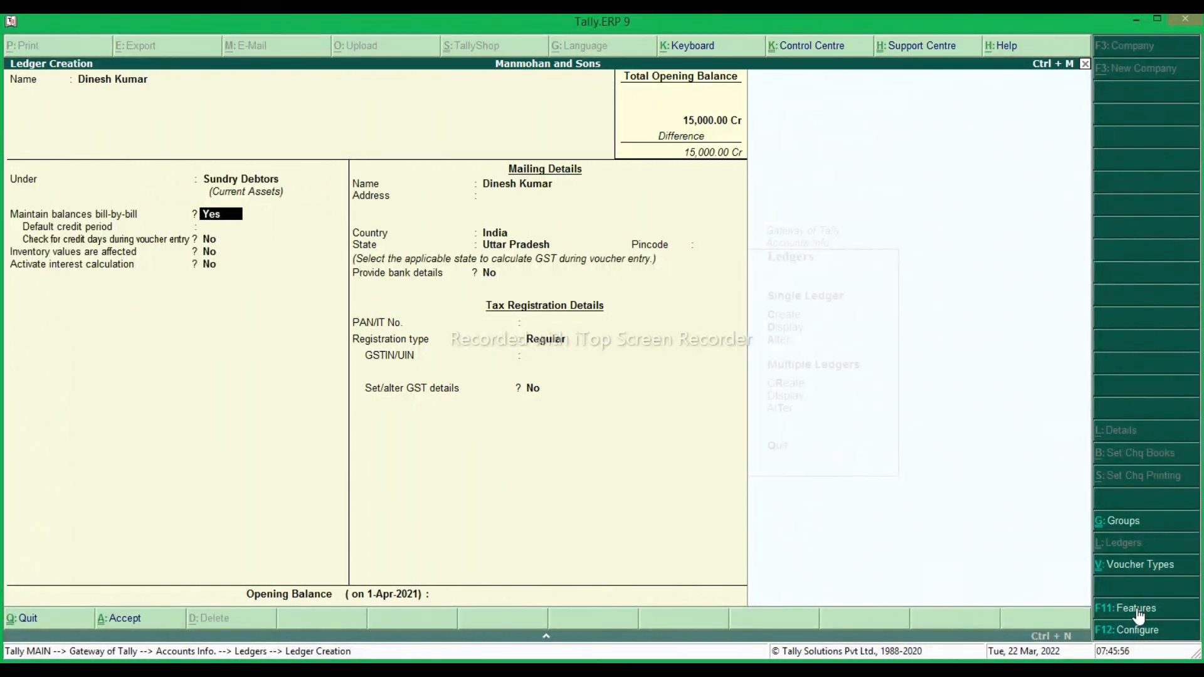
# Keep bill-by-bill balances on with no default credit period, and activate interest calculation for the ledger.
pyautogui.press('Return')
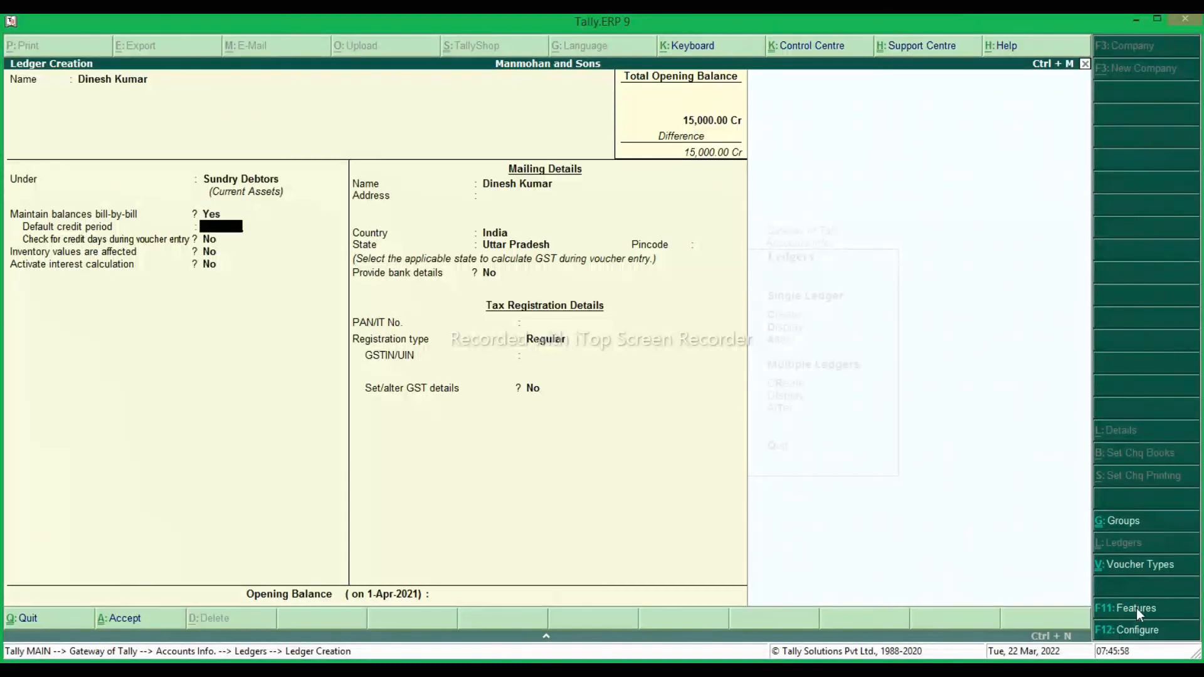
pyautogui.press('Return')
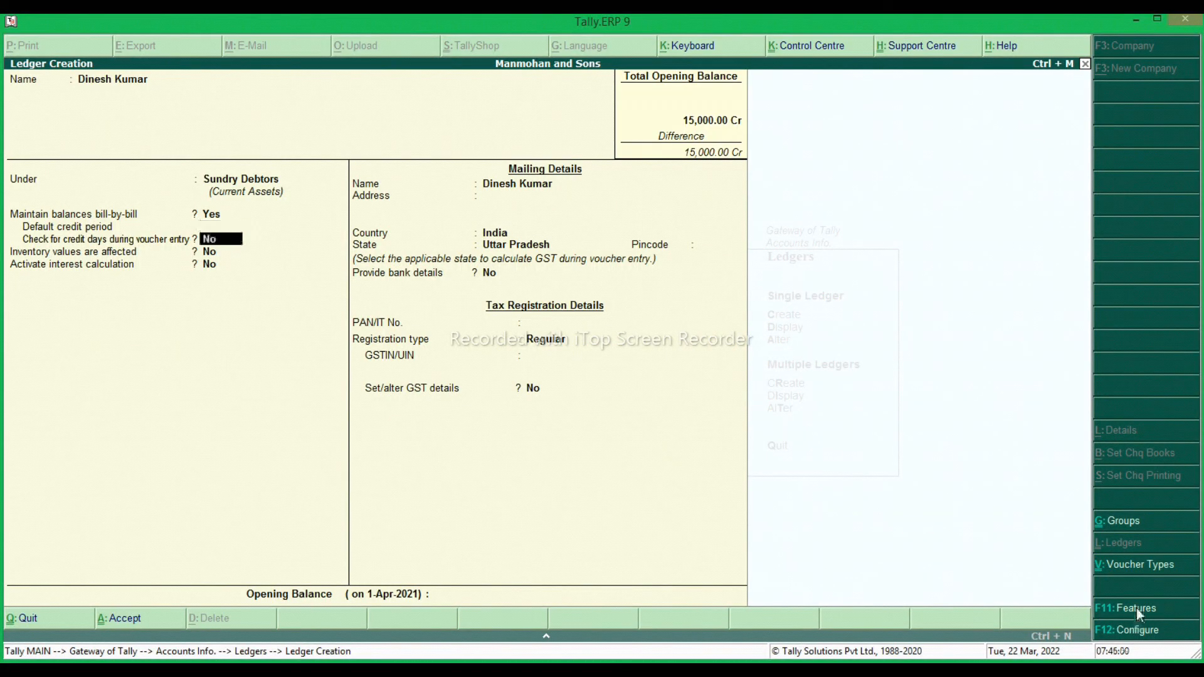
pyautogui.press('Return')
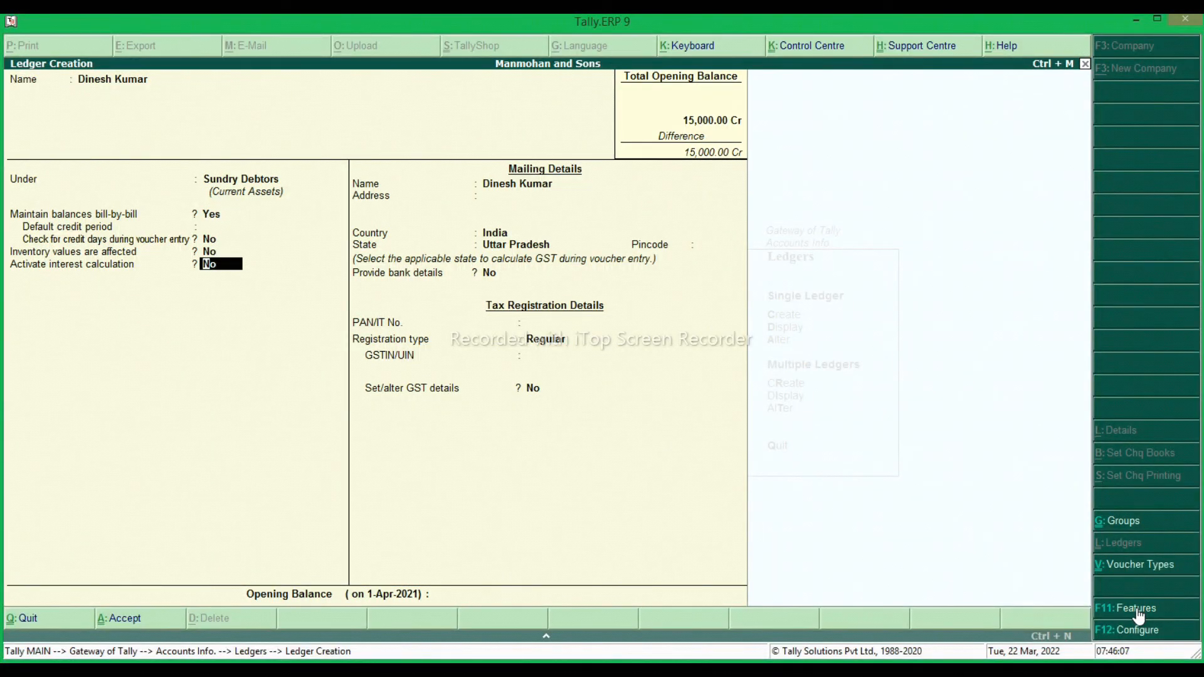
pyautogui.write('y')
pyautogui.press('Return')
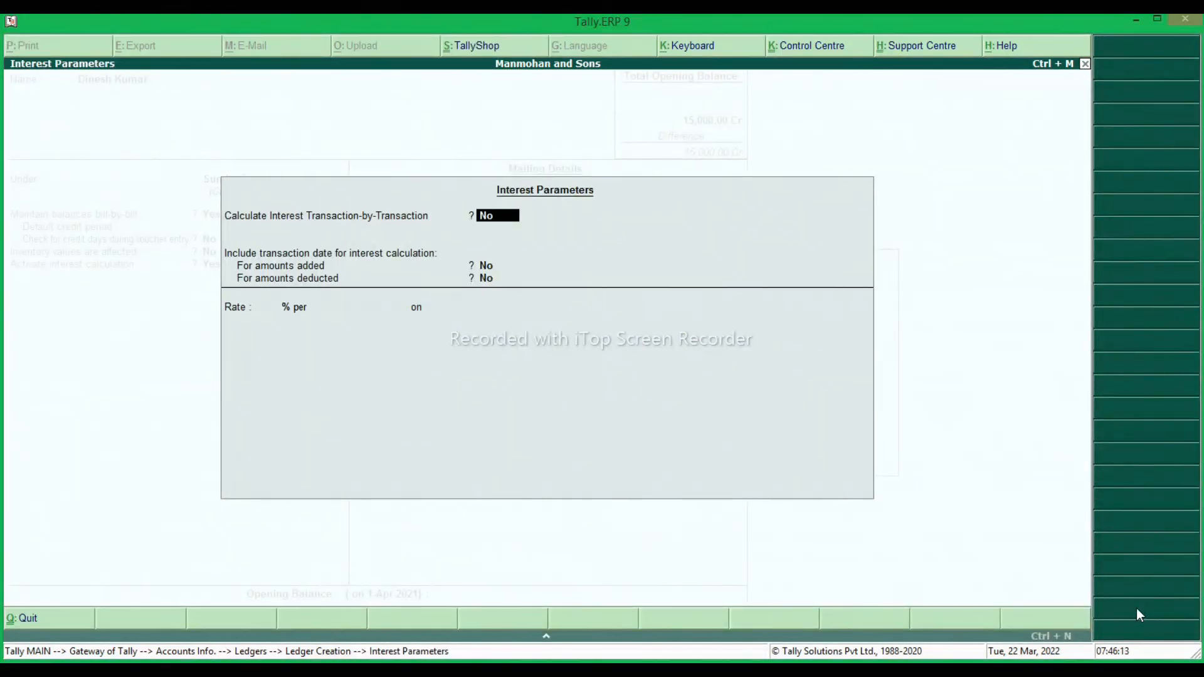
# Enable transaction-by-transaction interest, both parameter overrides, and inclusion of the transaction date for amounts added and deducted.
pyautogui.write('y')
pyautogui.press('Return')
pyautogui.write('y')
pyautogui.press('Return')
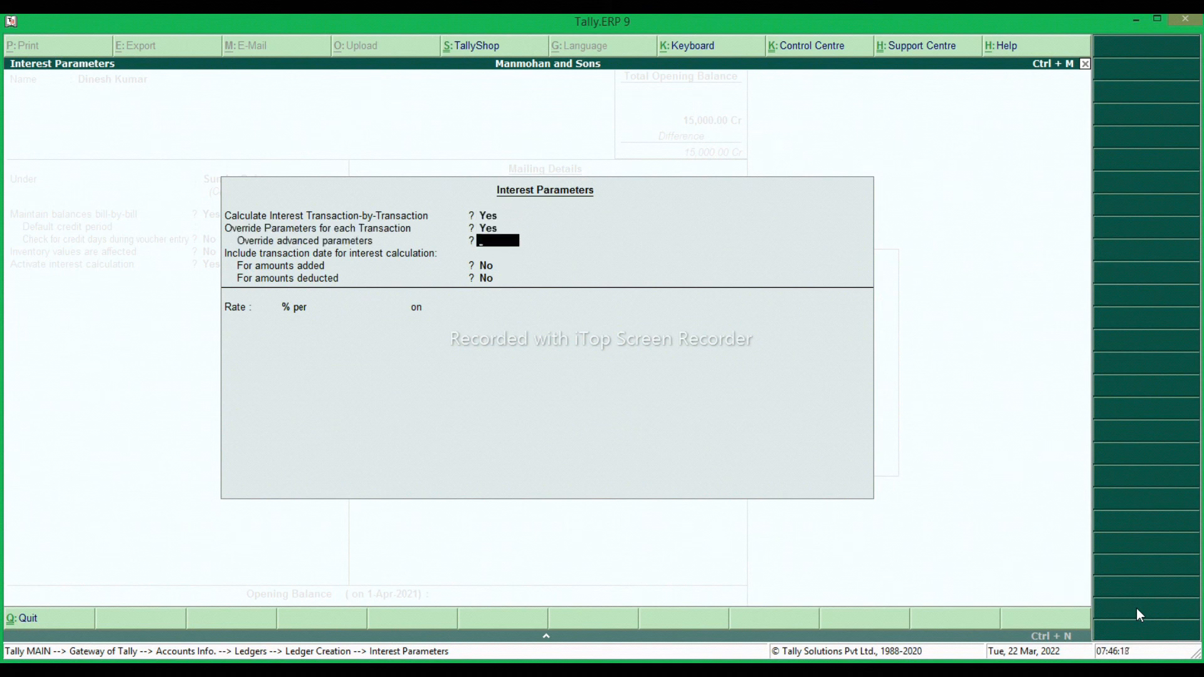
pyautogui.write('y')
pyautogui.press('Return')
pyautogui.write('y')
pyautogui.press('Return')
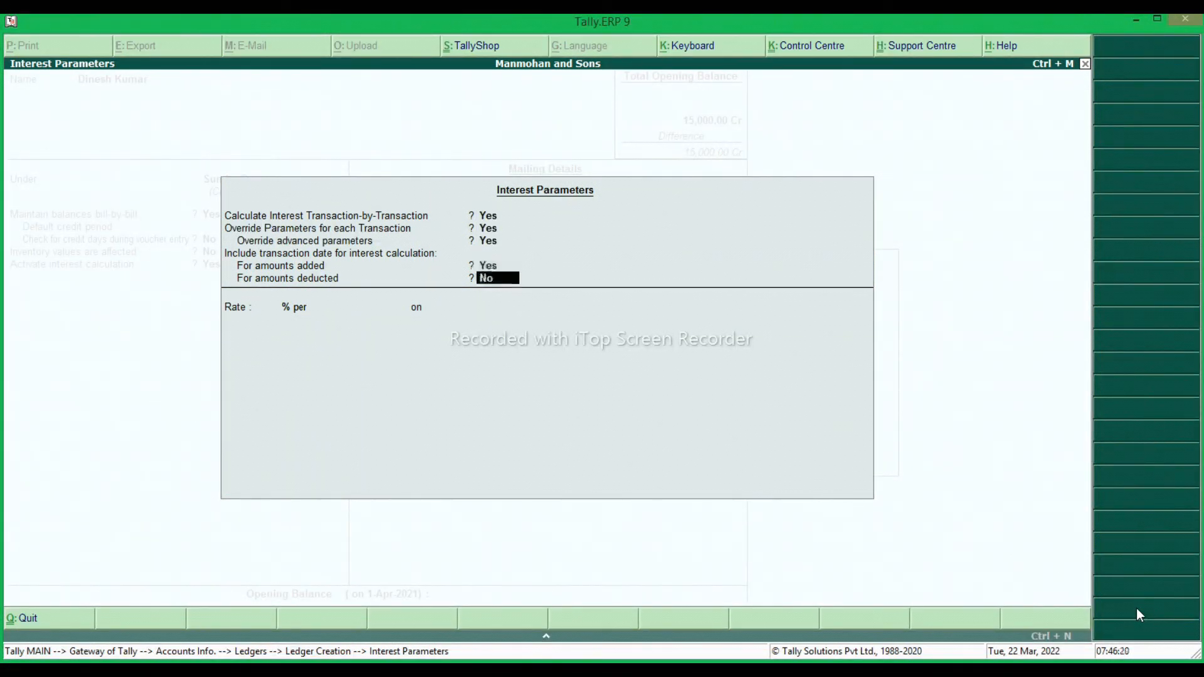
pyautogui.write('y')
pyautogui.press('Return')
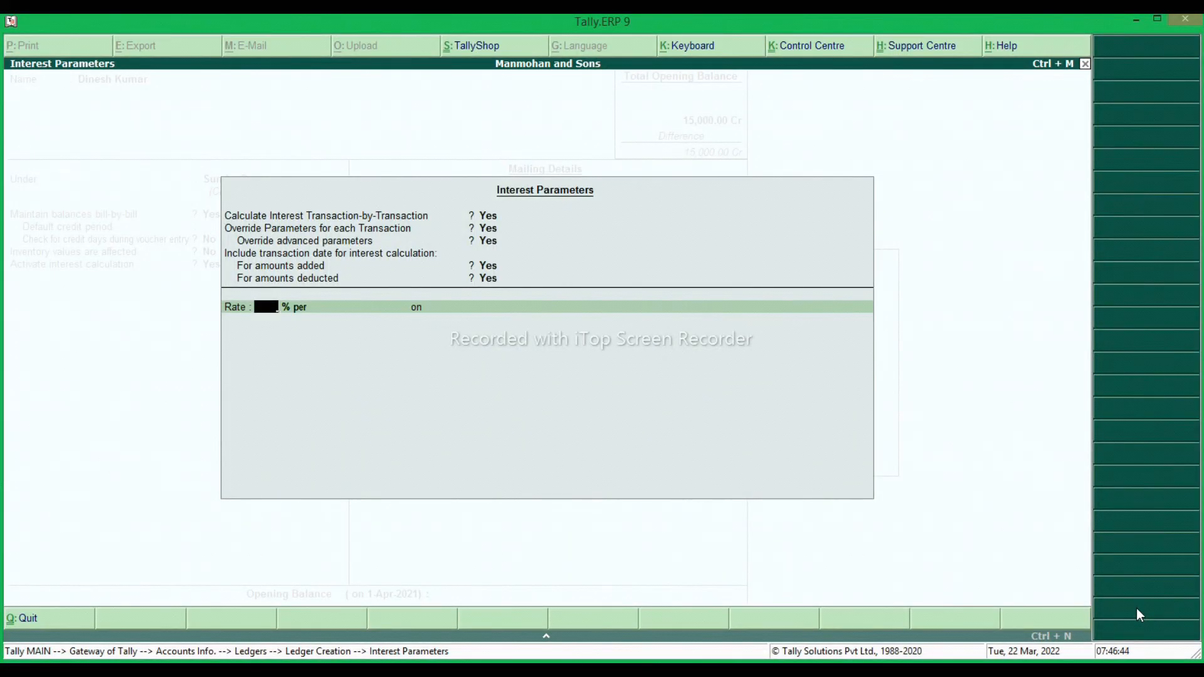
# Set the interest rate to 3% per 30-Day Month on All Balances.
pyautogui.write('3')
pyautogui.press('Return')
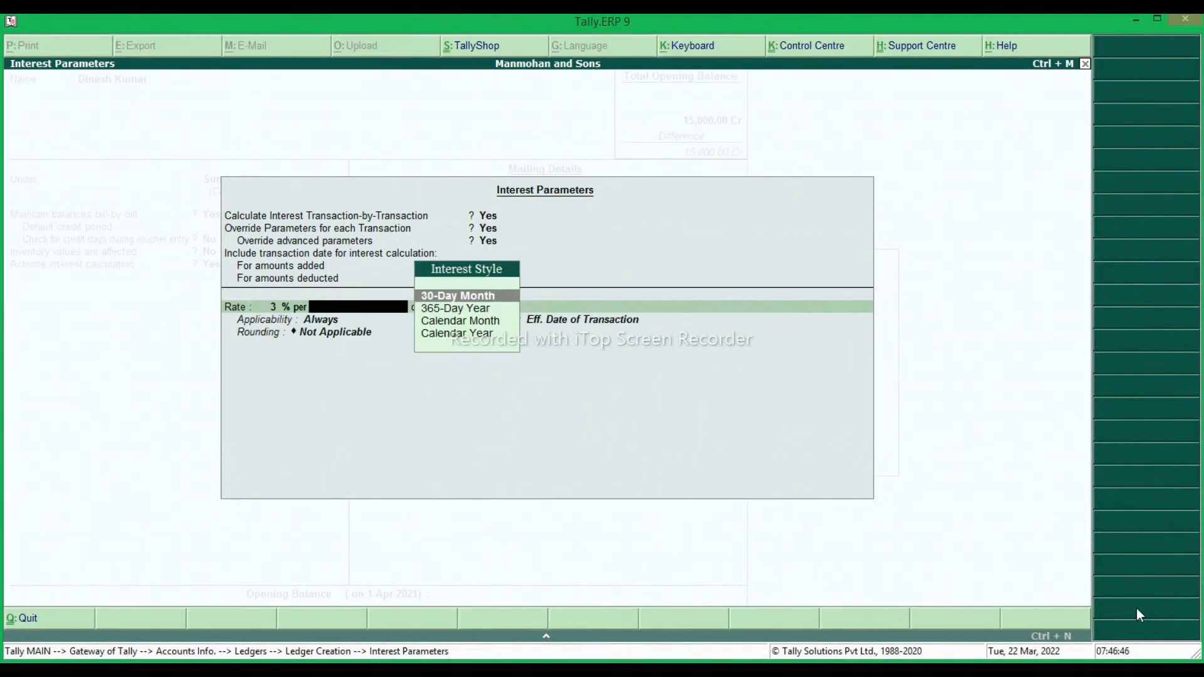
pyautogui.press('Return')
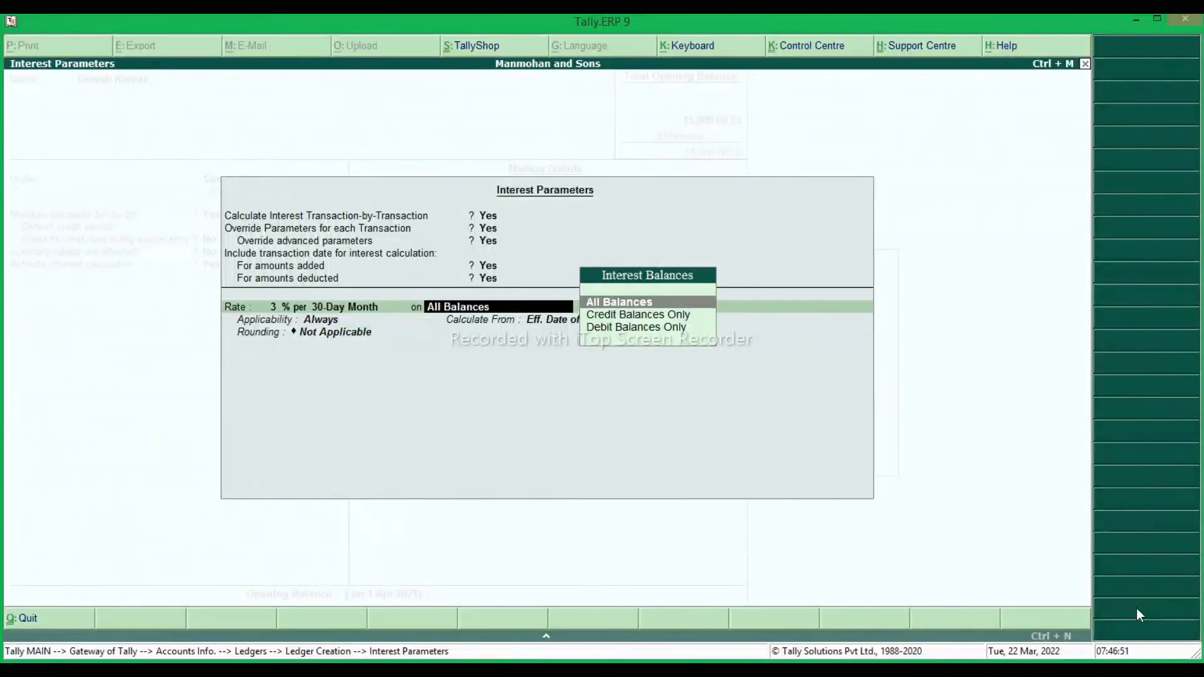
pyautogui.press('Return')
# Apply the interest Past Due Date by 0 days, calculated from Due Date of Invoice/Ref, without rounding, and finish the interest parameters.
pyautogui.press('Down')
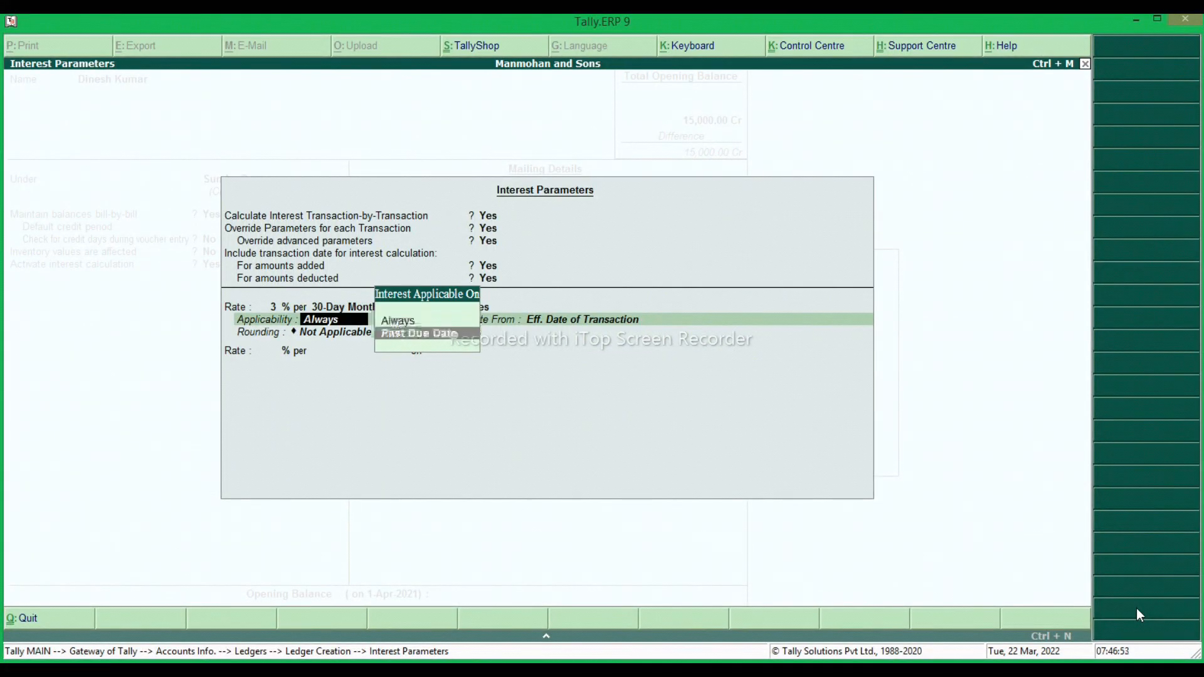
pyautogui.press('Return')
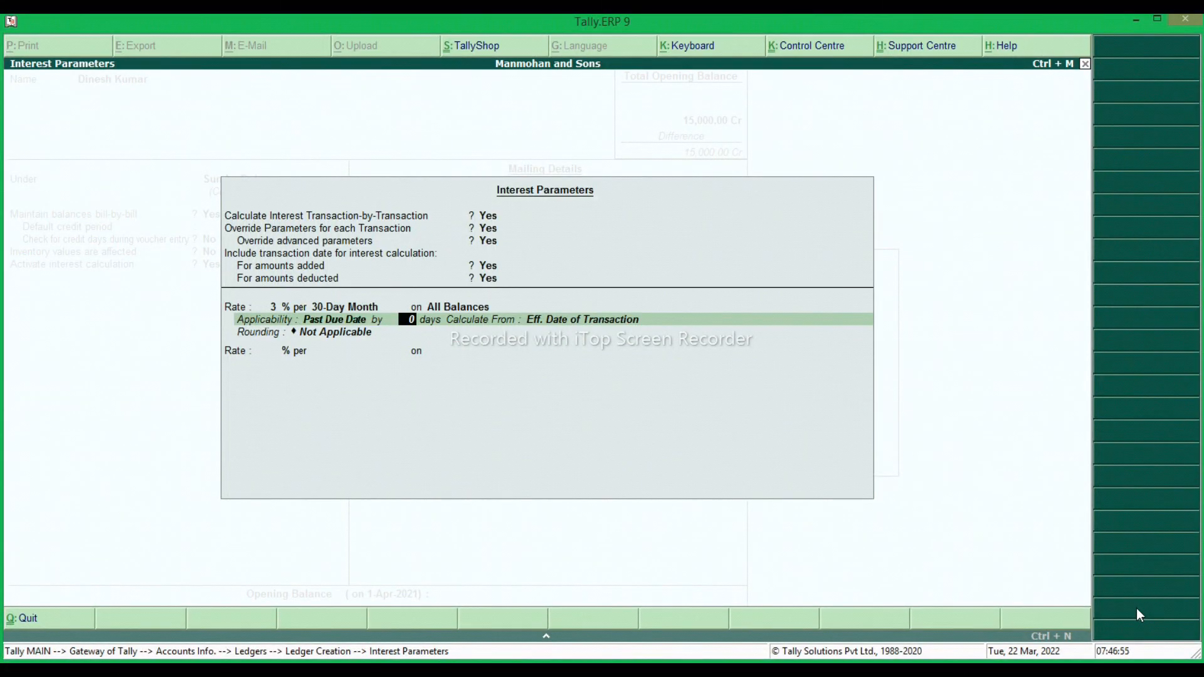
pyautogui.press('Return')
pyautogui.press('Up')
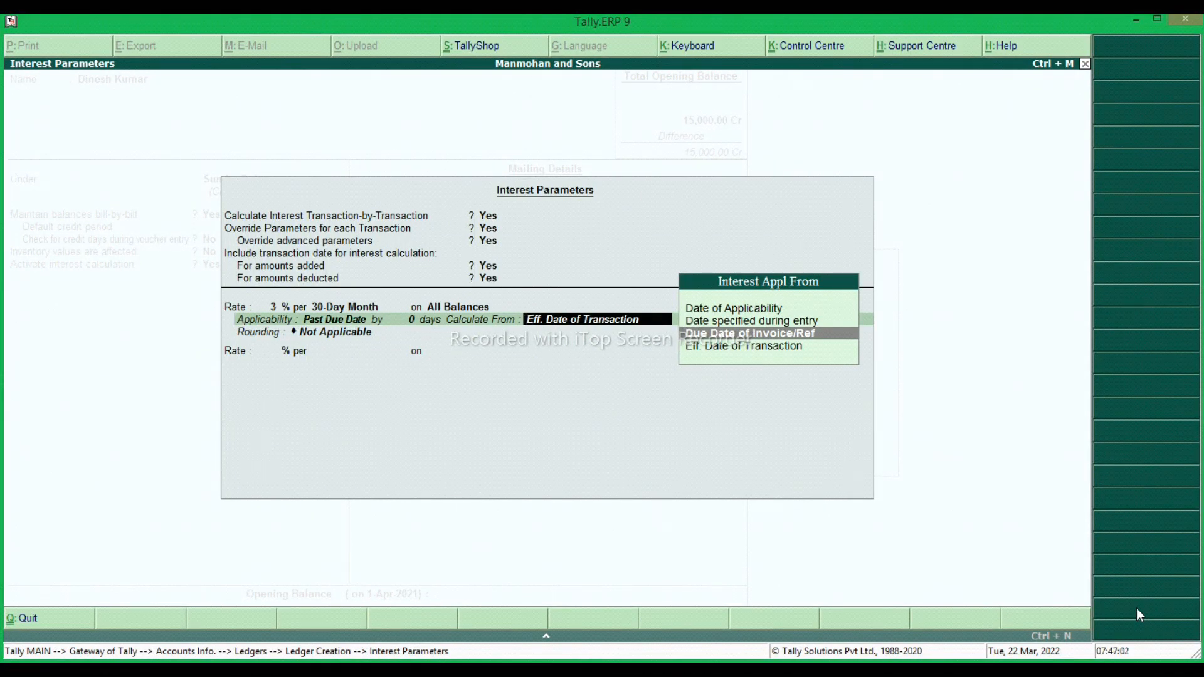
pyautogui.press('Return')
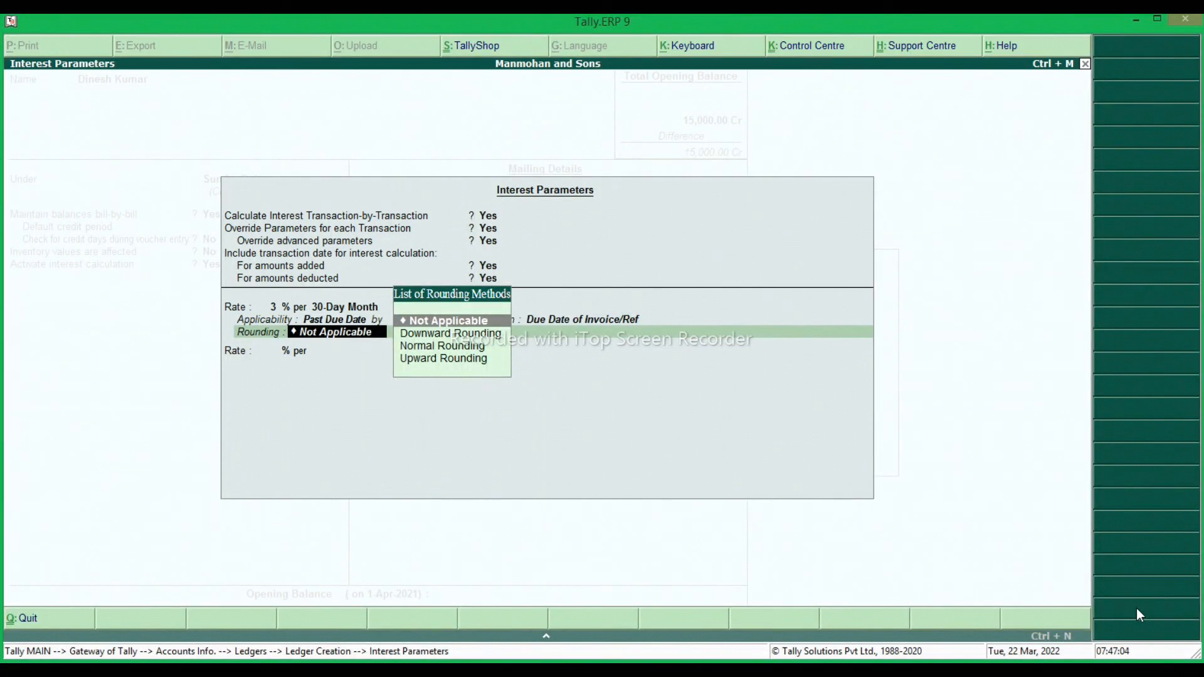
pyautogui.press('Return')
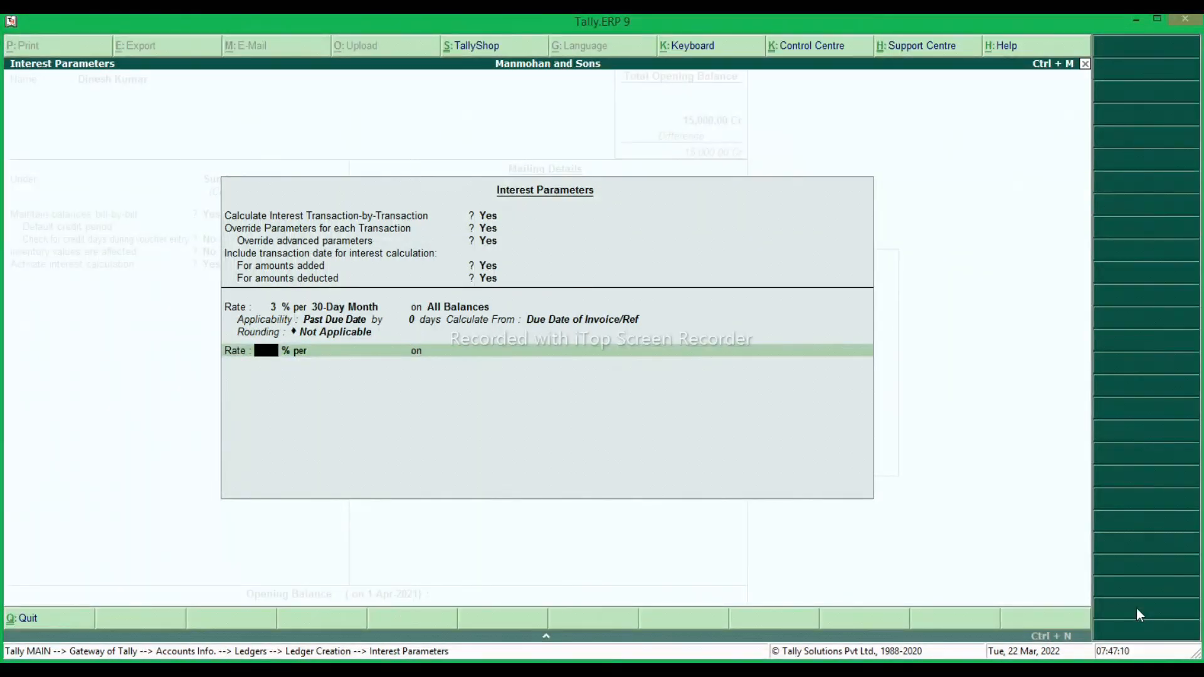
pyautogui.press('Return')
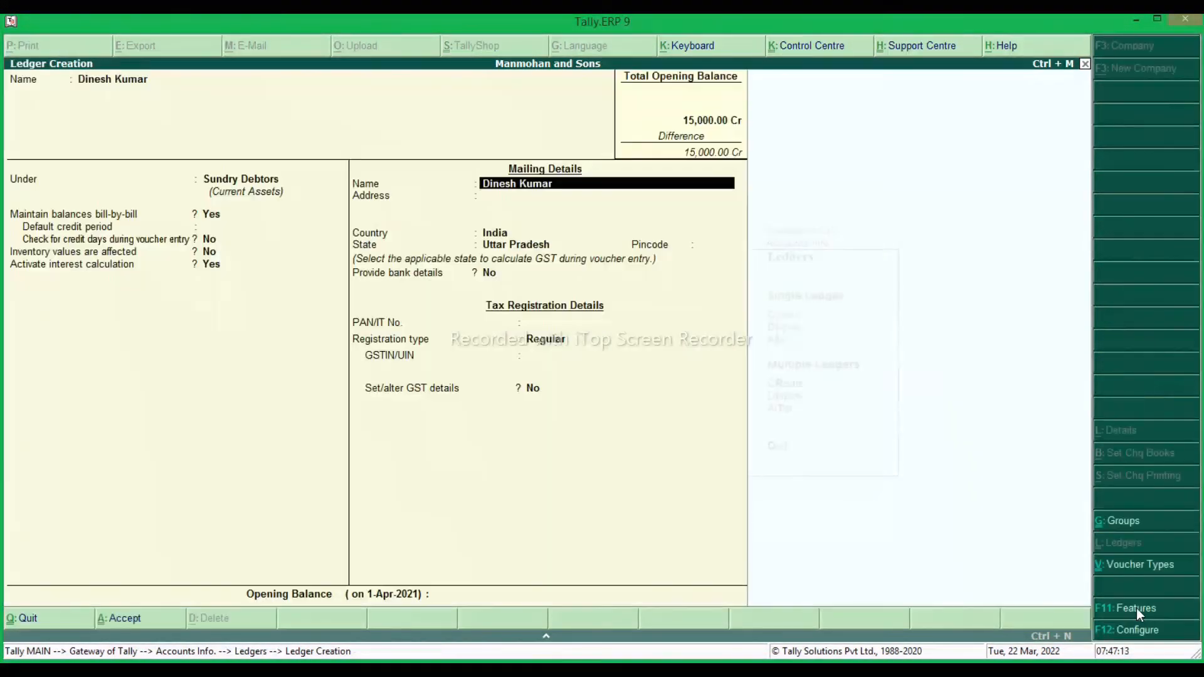
# Fill in the customer's mailing address and GSTIN, keeping bank details off and the registration type Regular.
pyautogui.press('Return')
pyautogui.write('Mau')
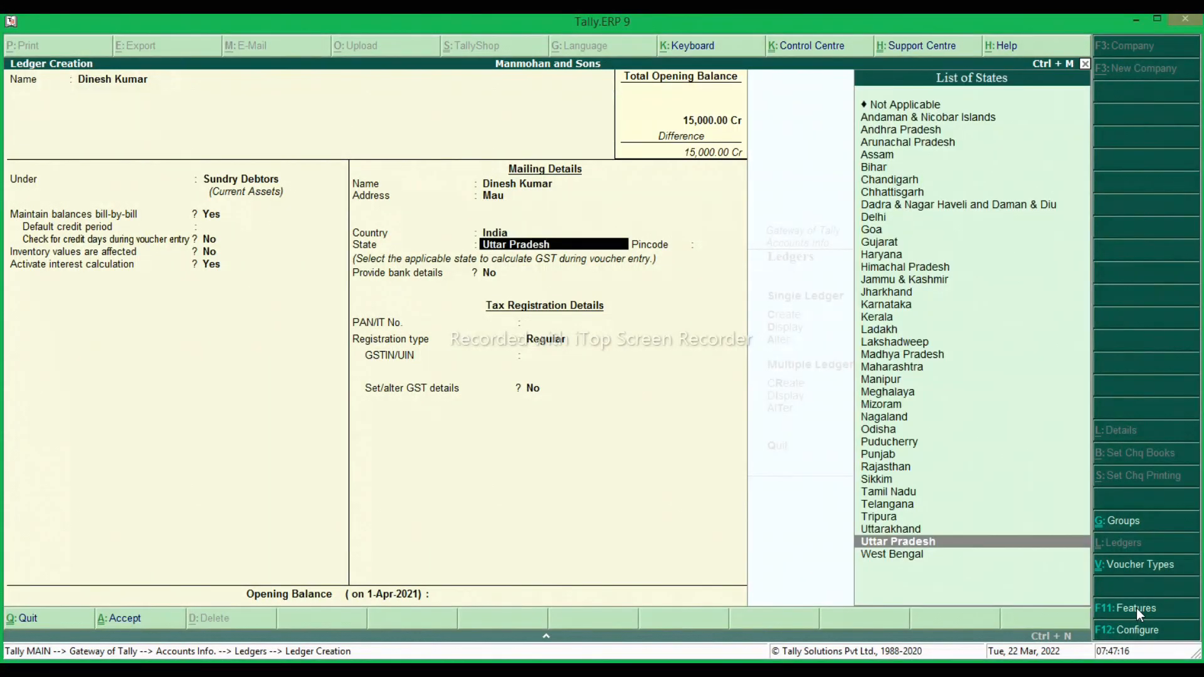
pyautogui.press('Return')
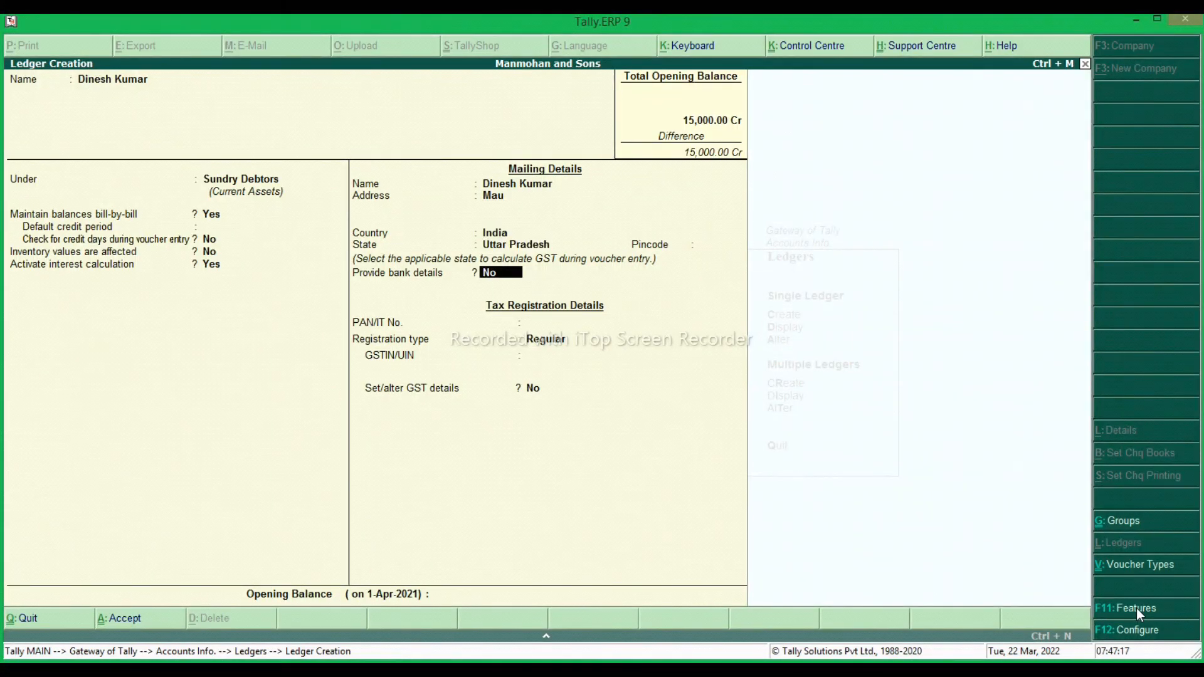
pyautogui.press('Return')
pyautogui.press('Return')
pyautogui.press('Return')
pyautogui.write('09S')
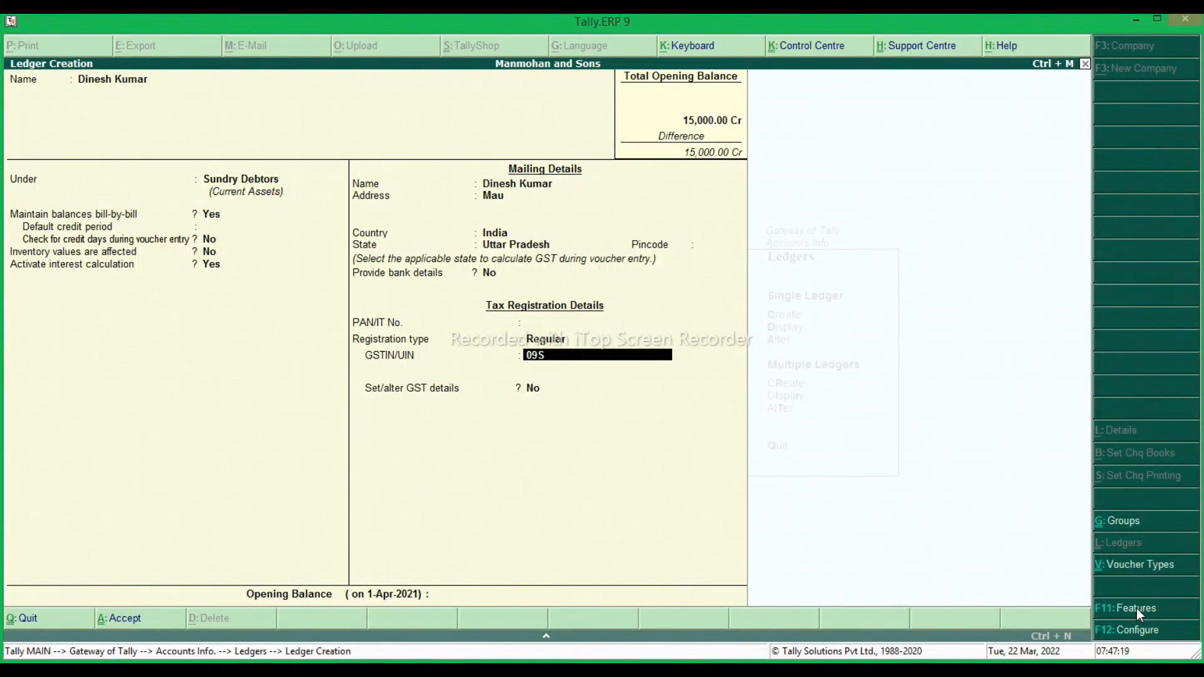
pyautogui.write('JSDFIERHENRE')
pyautogui.press('Return')
# Save the customer ledger without an opening balance and leave ledger creation.
pyautogui.press('Return')
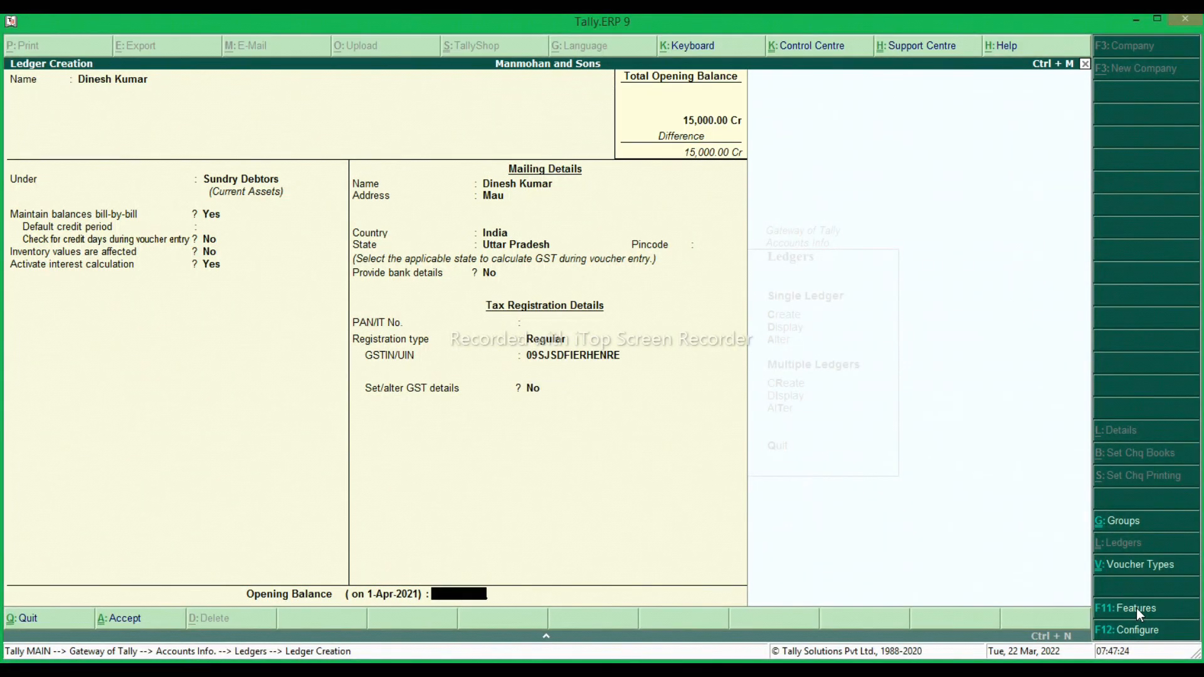
pyautogui.press('Return')
pyautogui.press('Return')
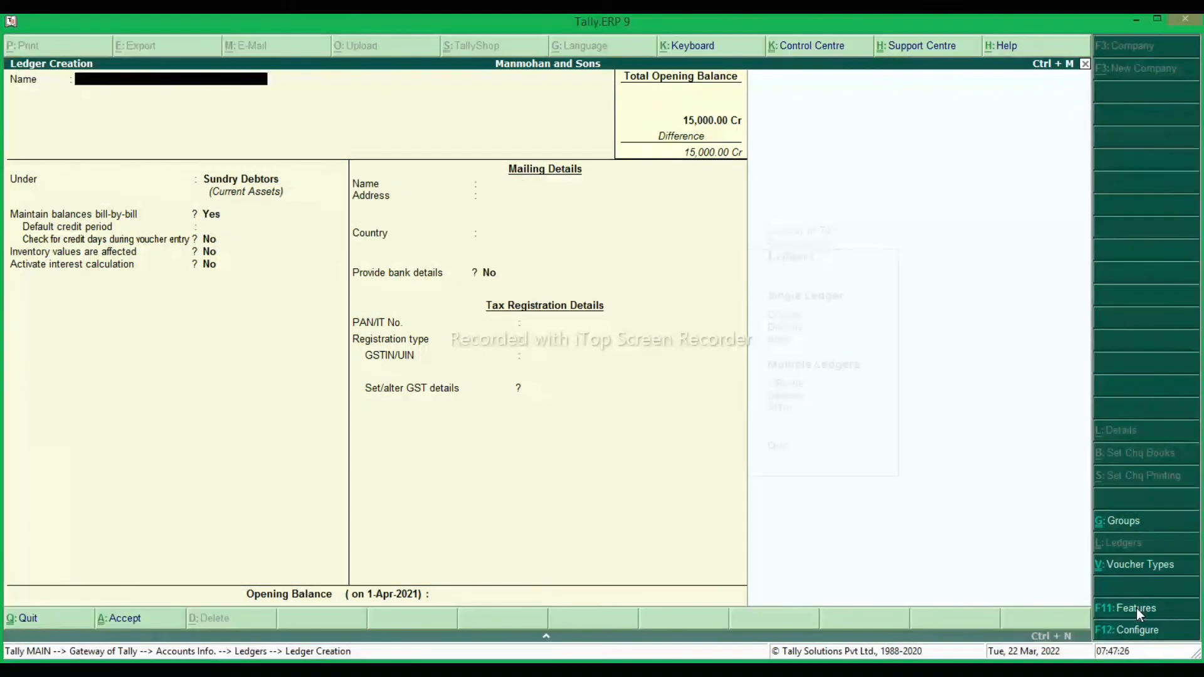
pyautogui.press('Escape')
pyautogui.press('Return')
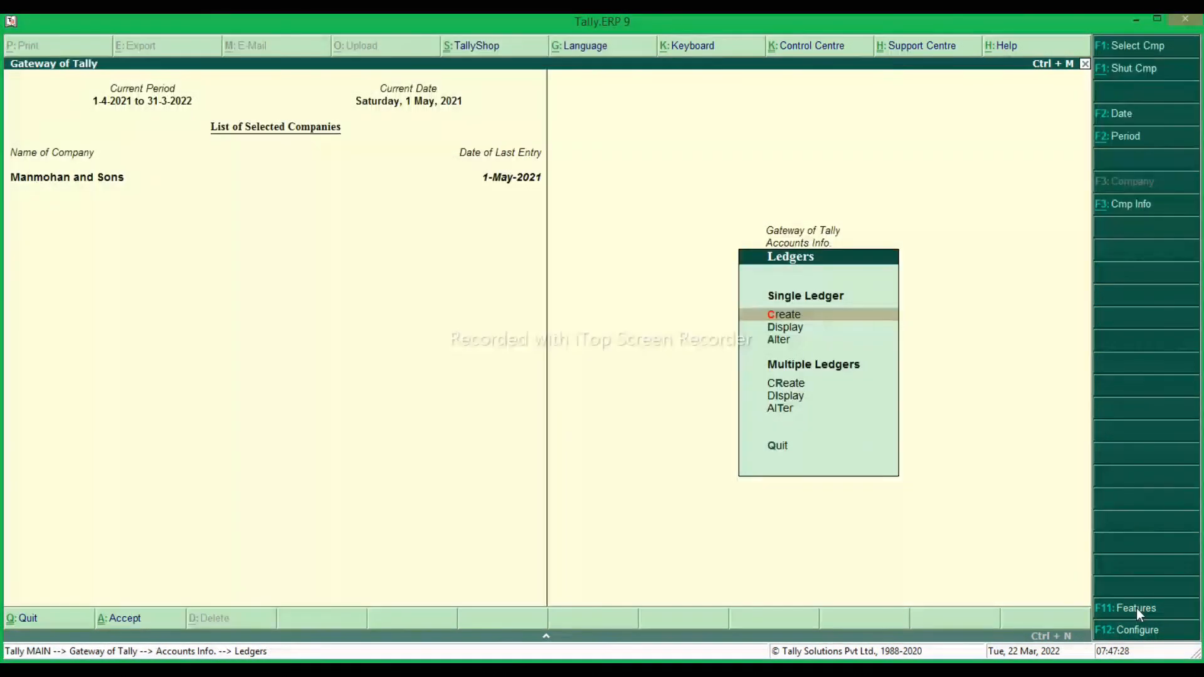
# Start a sales voucher dated 1-May-2021 with reference number 1.
pyautogui.press('Escape')
pyautogui.press('Escape')
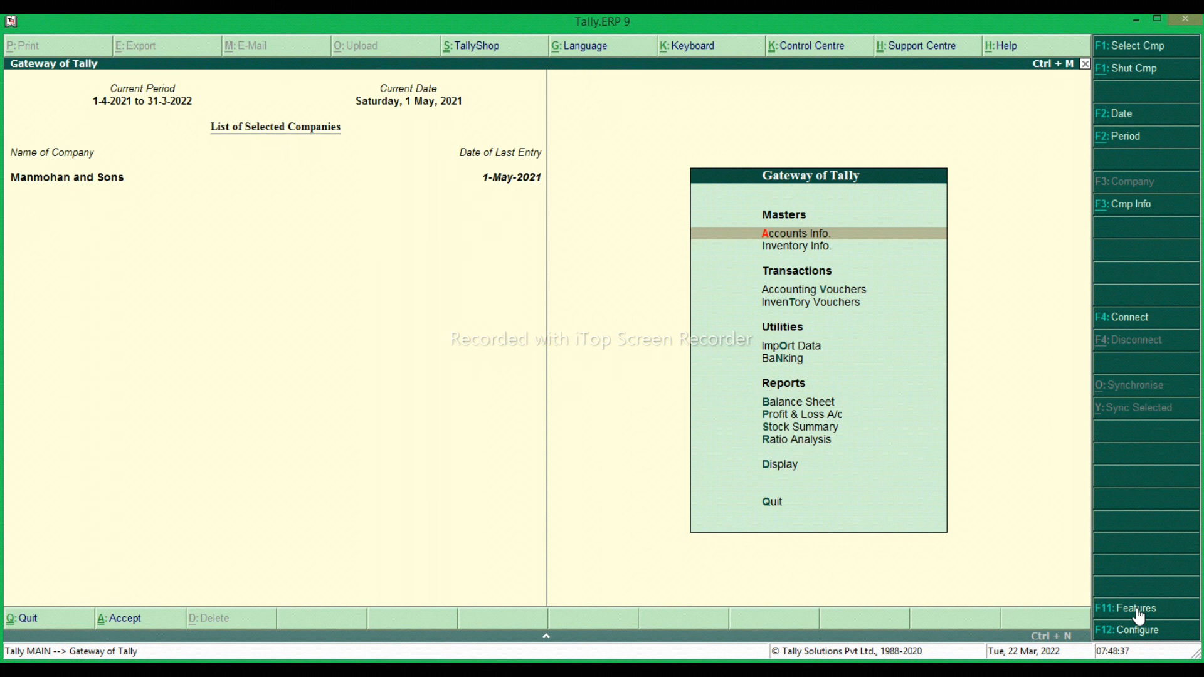
pyautogui.press('Down')
pyautogui.press('Down')
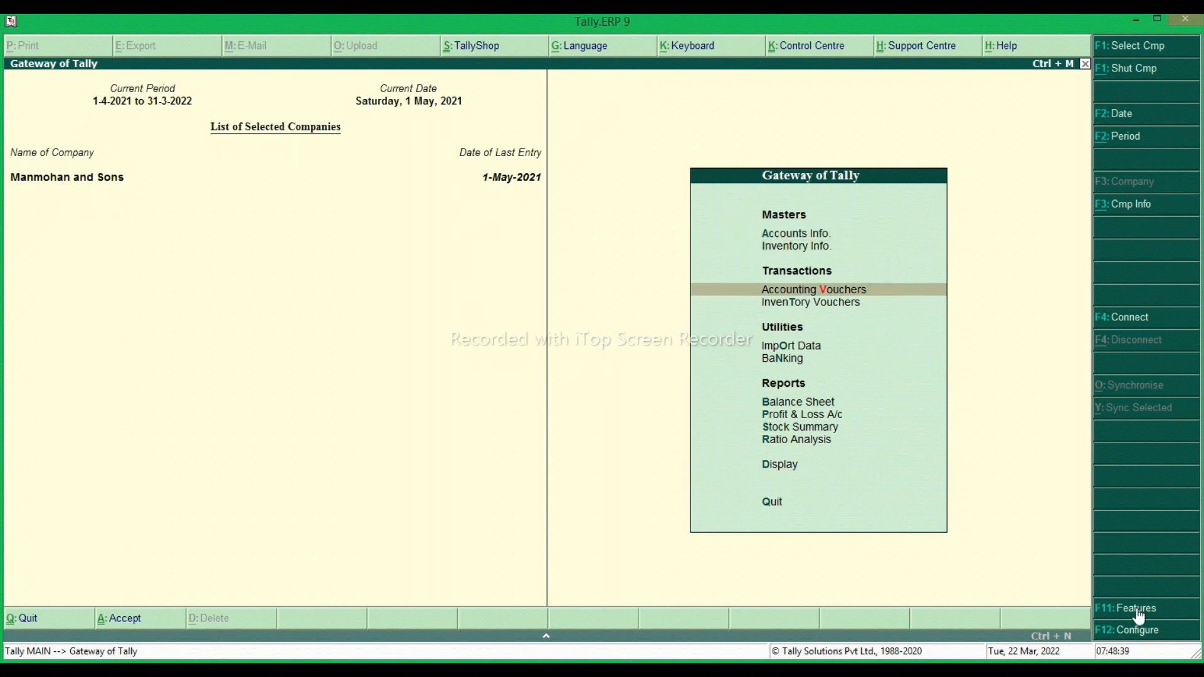
pyautogui.press('Return')
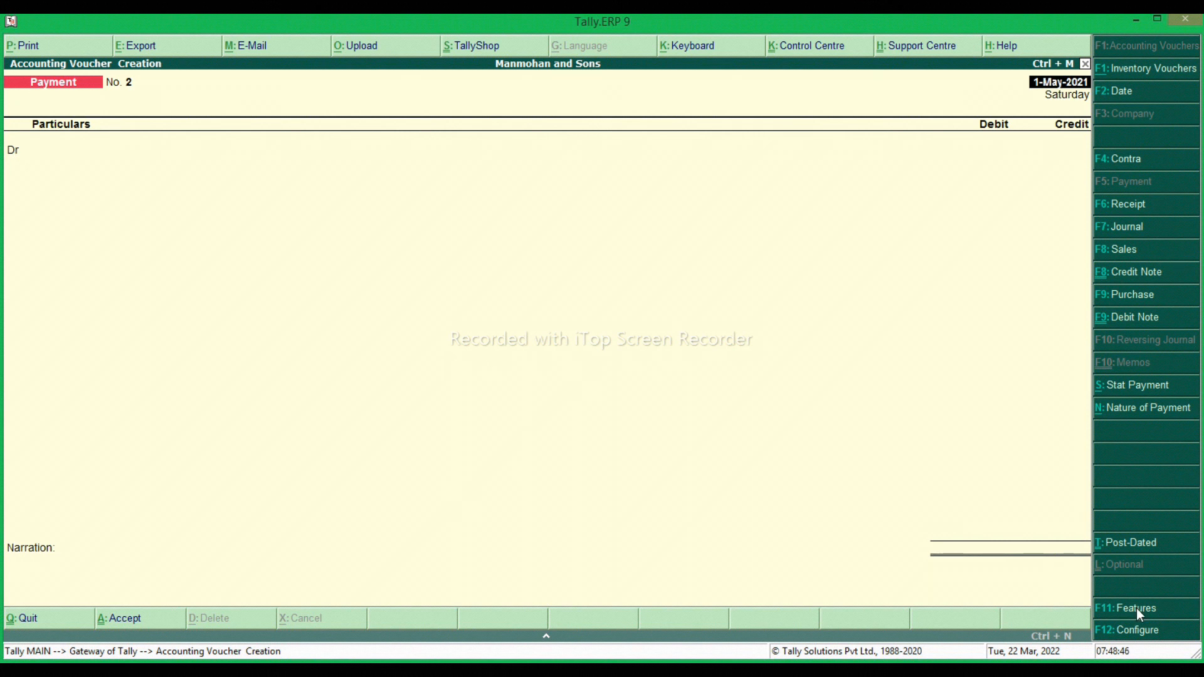
pyautogui.press('F8')
pyautogui.press('Return')
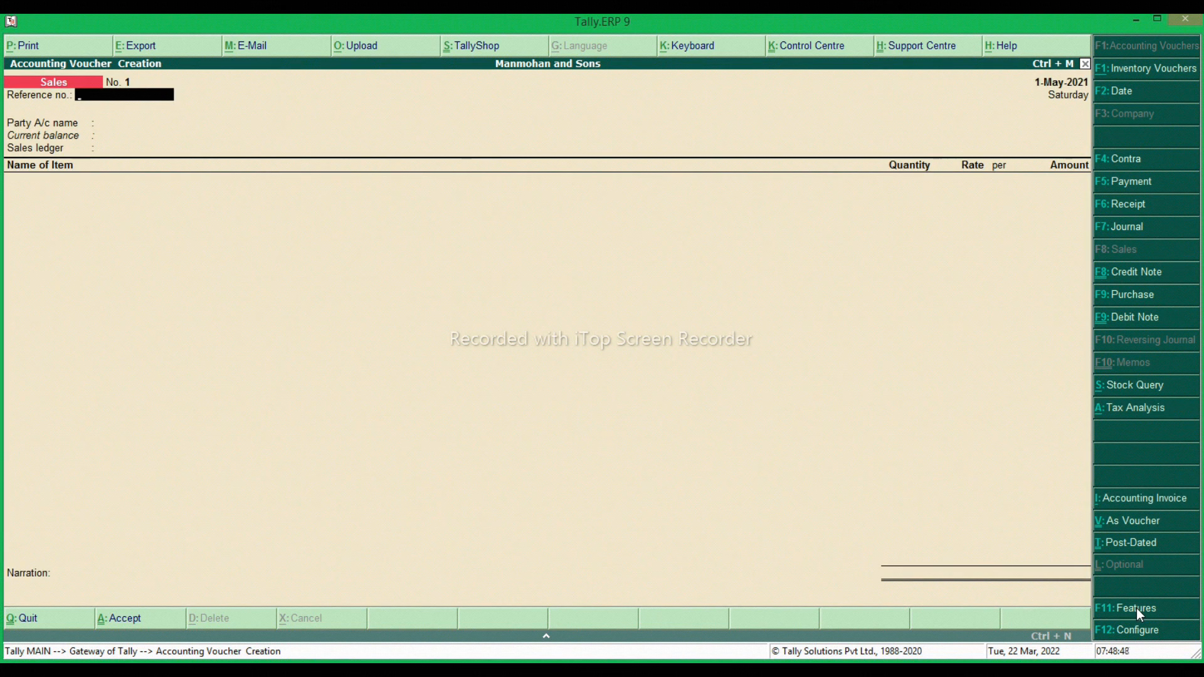
pyautogui.write('1')
pyautogui.press('Return')
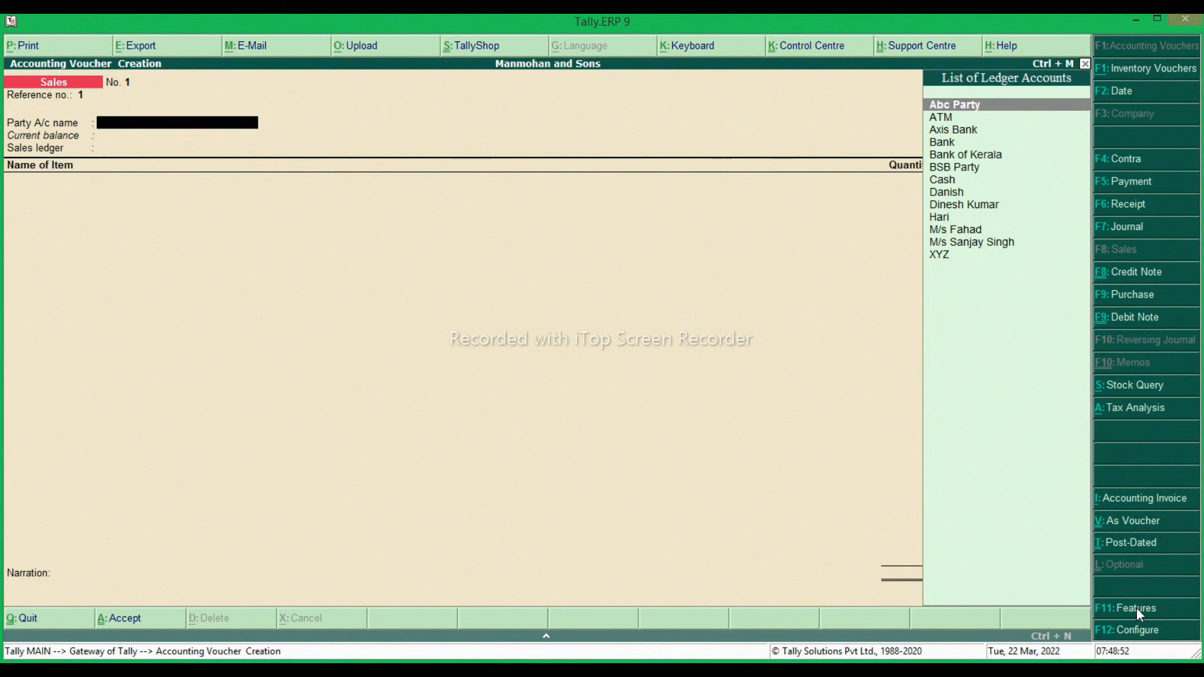
# Choose the newly created customer ledger as the sales voucher's party account.
pyautogui.press('Down')
pyautogui.press('Down')
pyautogui.press('Down')
pyautogui.press('Down')
pyautogui.press('Down')
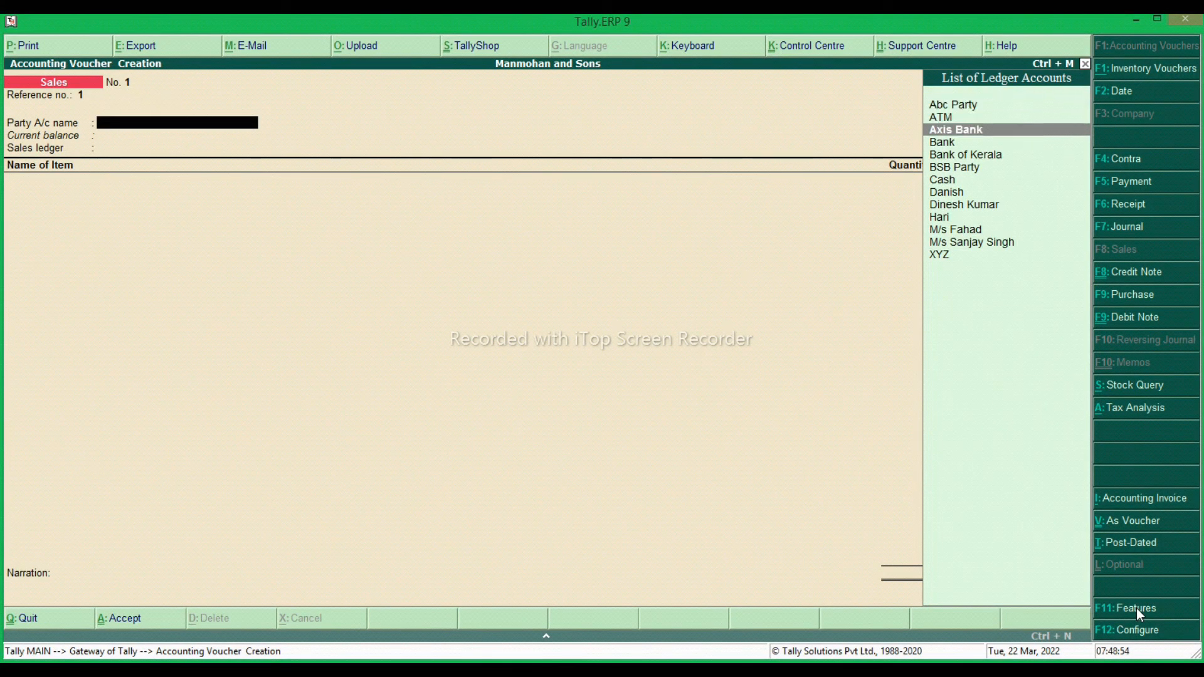
pyautogui.press('Down')
pyautogui.press('Down')
pyautogui.press('Down')
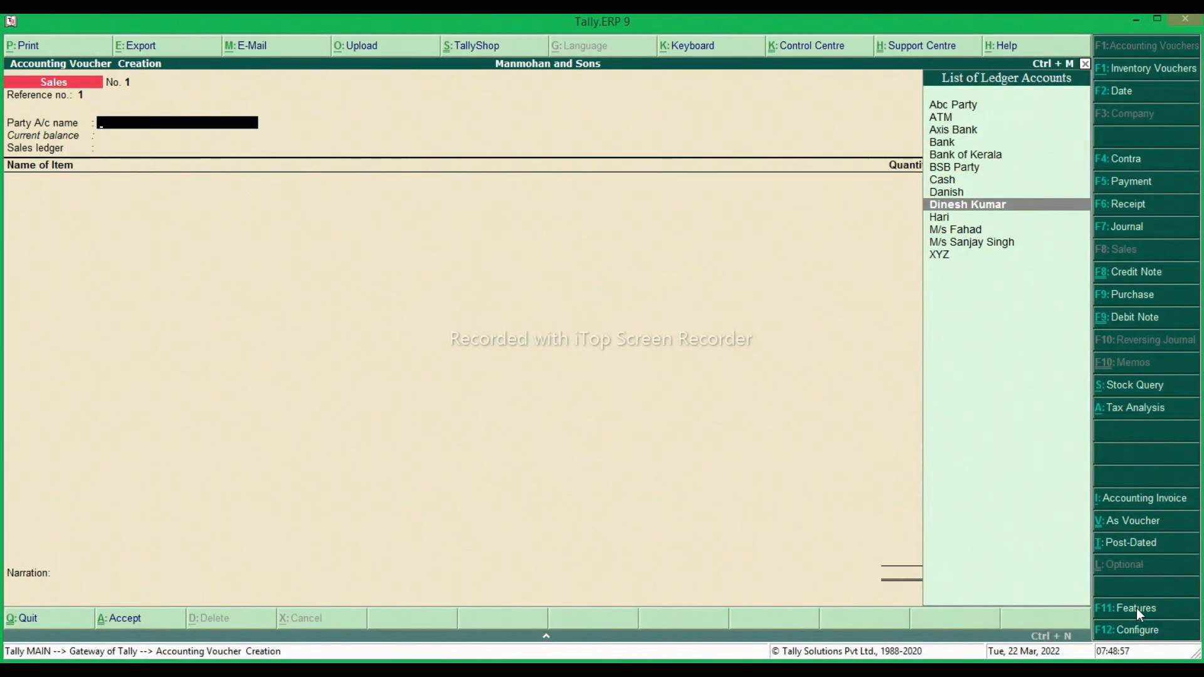
pyautogui.press('Return')
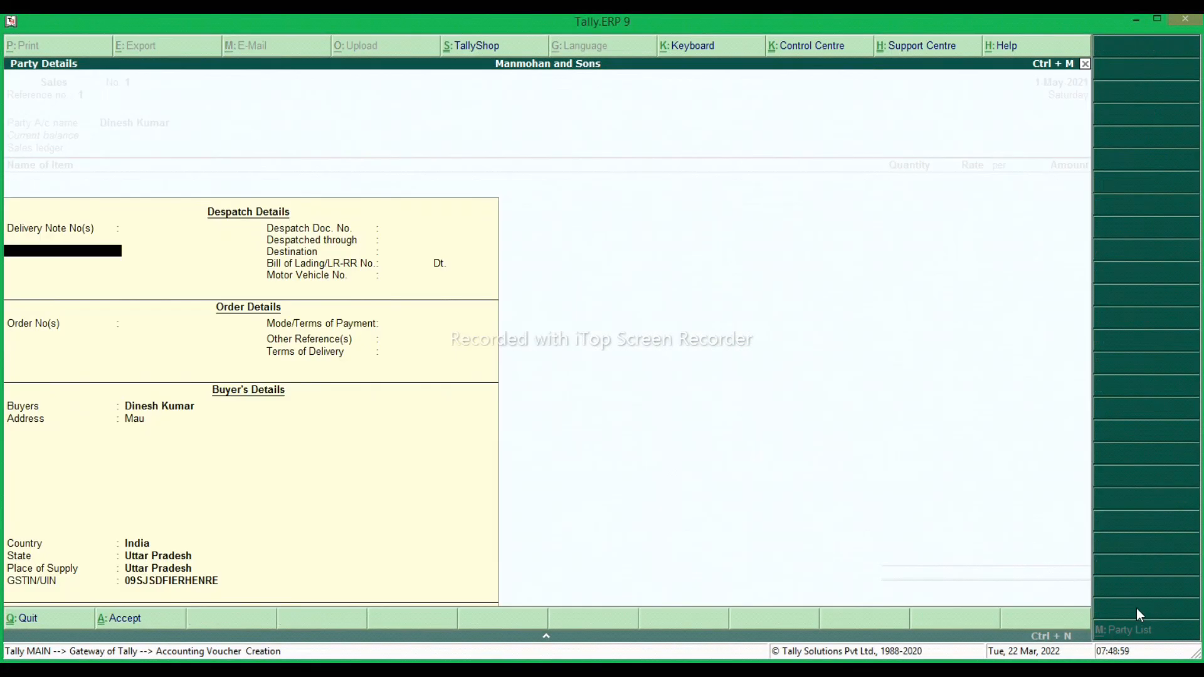
# Leave the despatch and order details blank and accept the buyer's details as filled in.
pyautogui.press('Return')
pyautogui.press('Return')
pyautogui.press('Return')
pyautogui.press('Return')
pyautogui.press('Return')
pyautogui.press('Return')
pyautogui.press('Return')
pyautogui.press('Return')
pyautogui.press('Return')
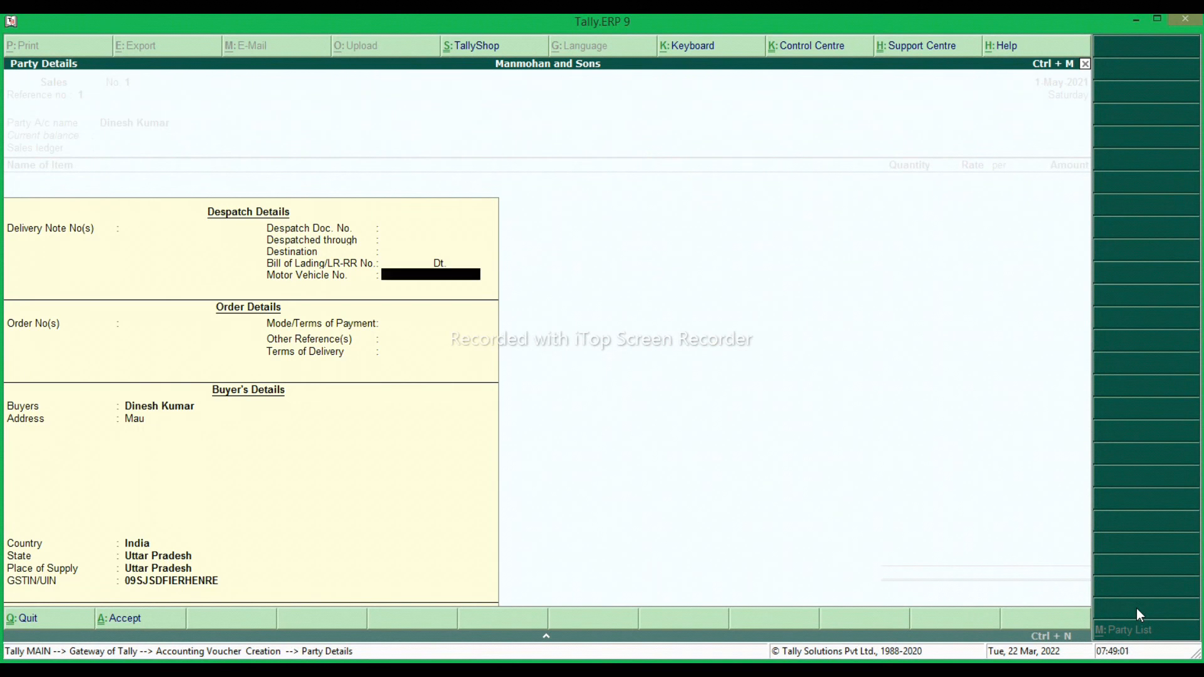
pyautogui.press('Return')
pyautogui.press('Return')
pyautogui.press('Return')
pyautogui.press('Return')
pyautogui.press('Return')
pyautogui.press('Return')
pyautogui.press('Return')
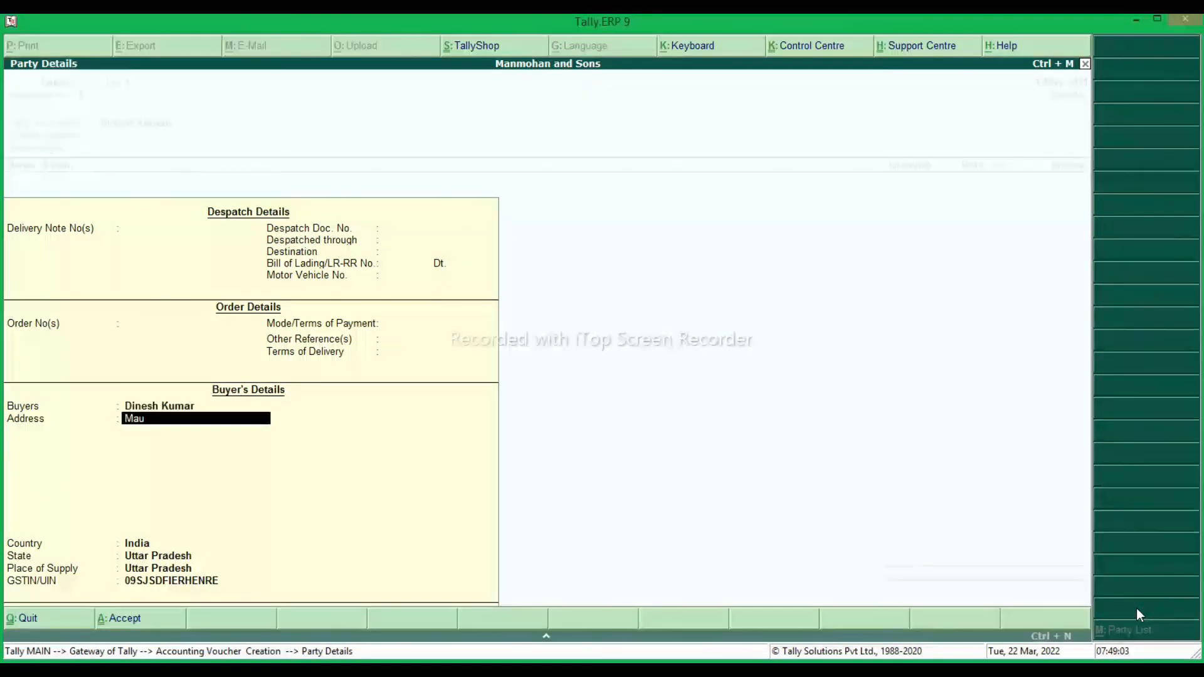
pyautogui.press('Return')
pyautogui.press('Return')
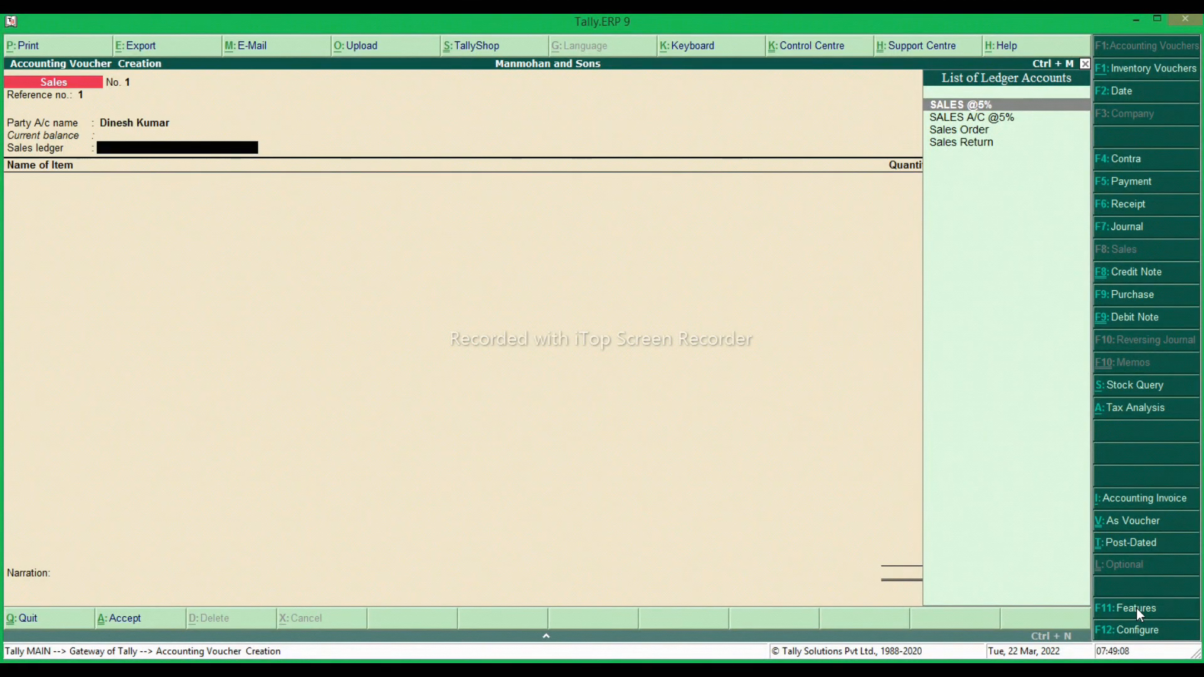
# Set the sales ledger to SALES A/C @5% and enter 20 PCS of Saree No. 1450 at a rate of 400.
pyautogui.press('Down')
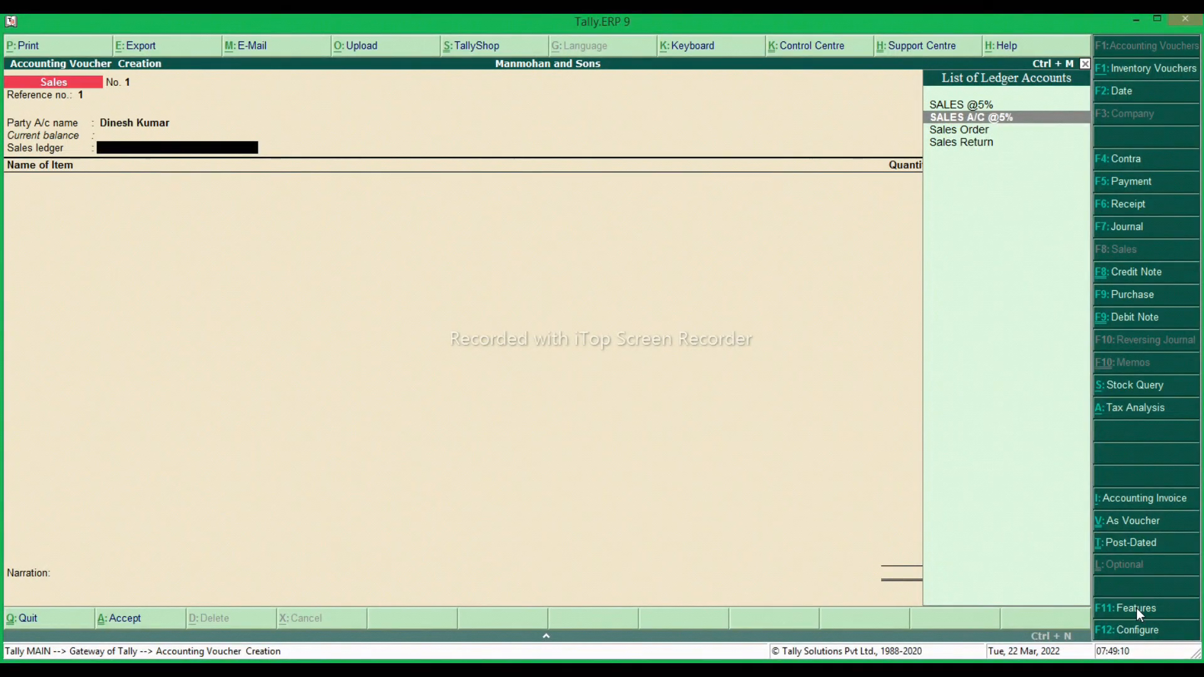
pyautogui.press('Return')
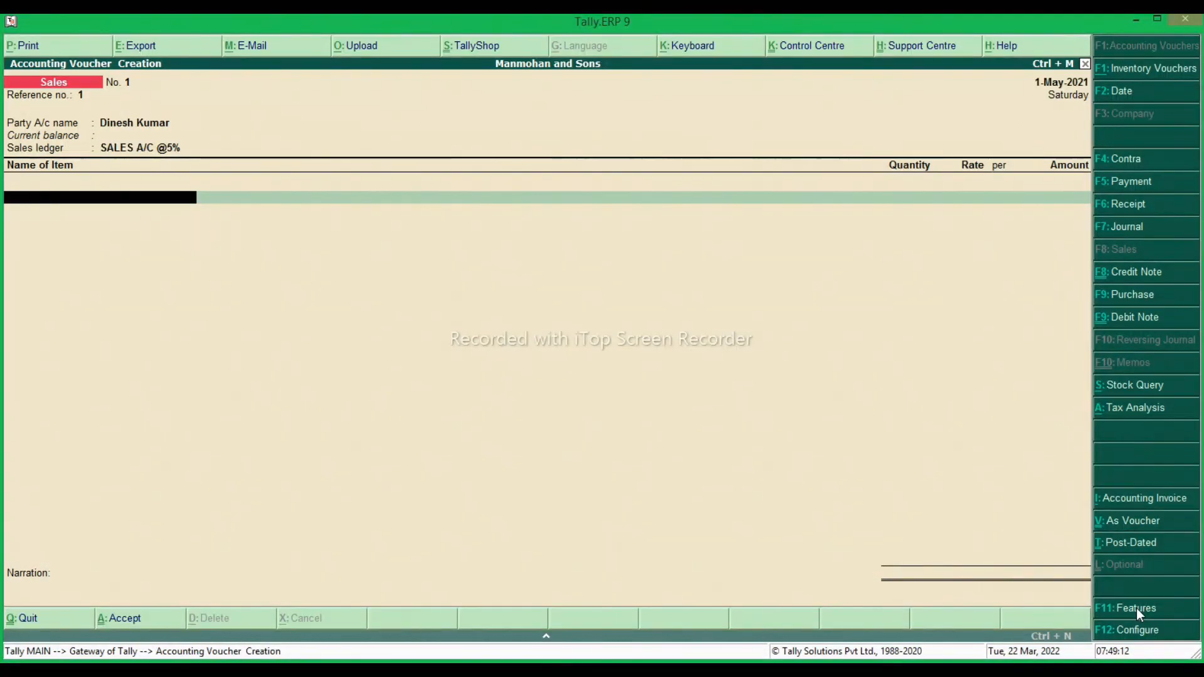
pyautogui.press('Down')
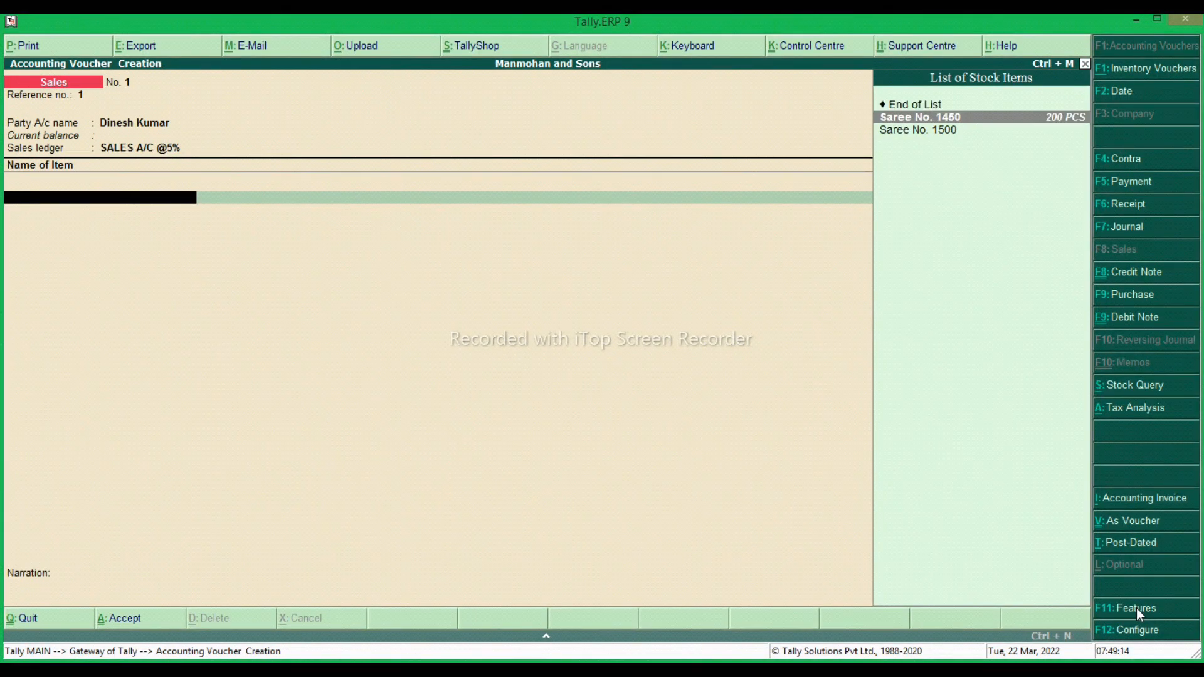
pyautogui.press('Return')
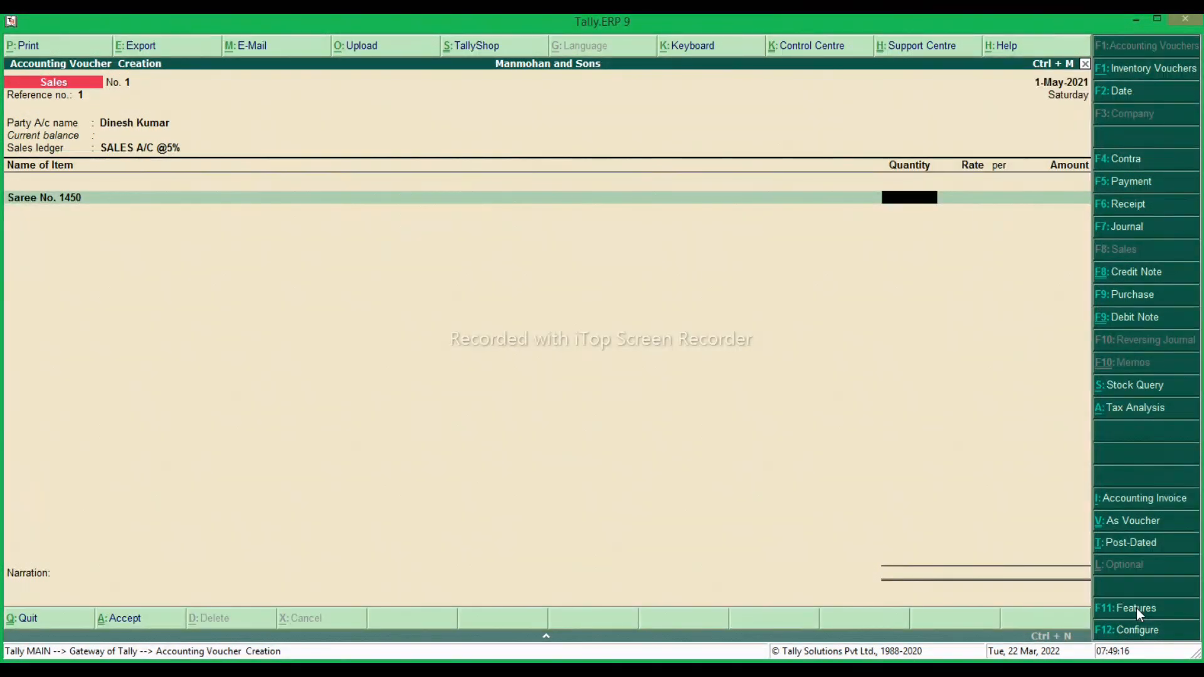
pyautogui.write('20')
pyautogui.press('Return')
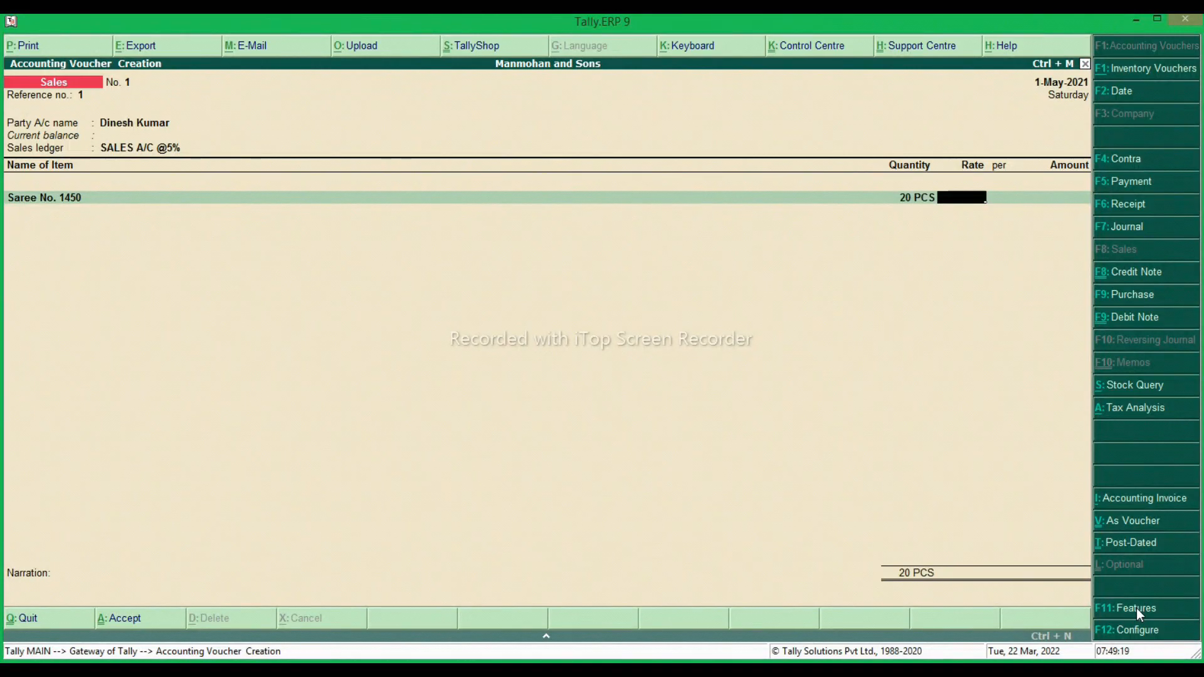
pyautogui.write('400')
pyautogui.press('Return')
pyautogui.press('Return')
pyautogui.press('Return')
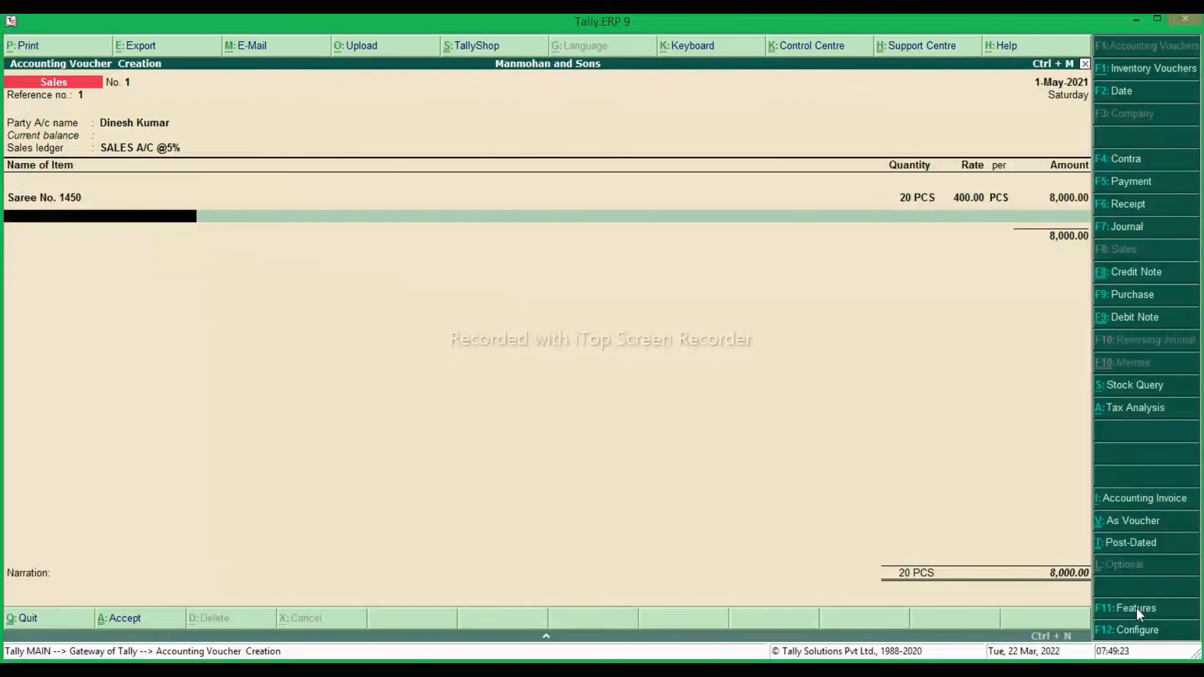
# Add the CGST and SGST ledgers to the sales voucher with their calculated amounts and end the ledger list.
pyautogui.press('Return')
pyautogui.press('Down')
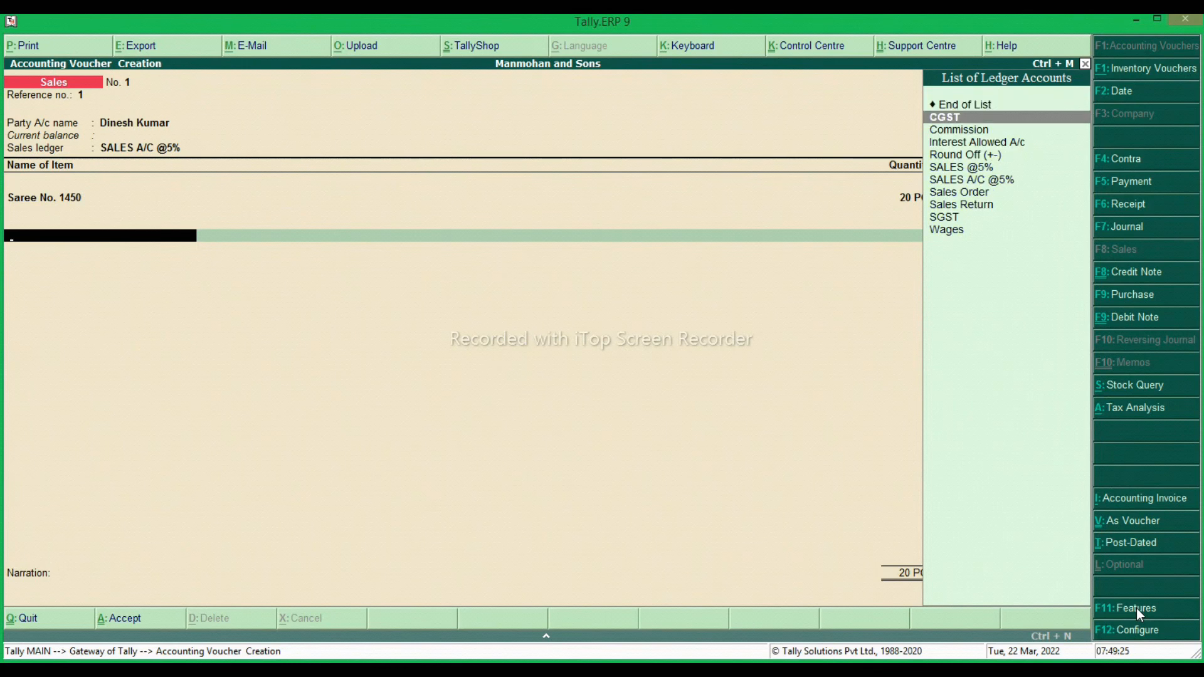
pyautogui.press('Return')
pyautogui.press('Return')
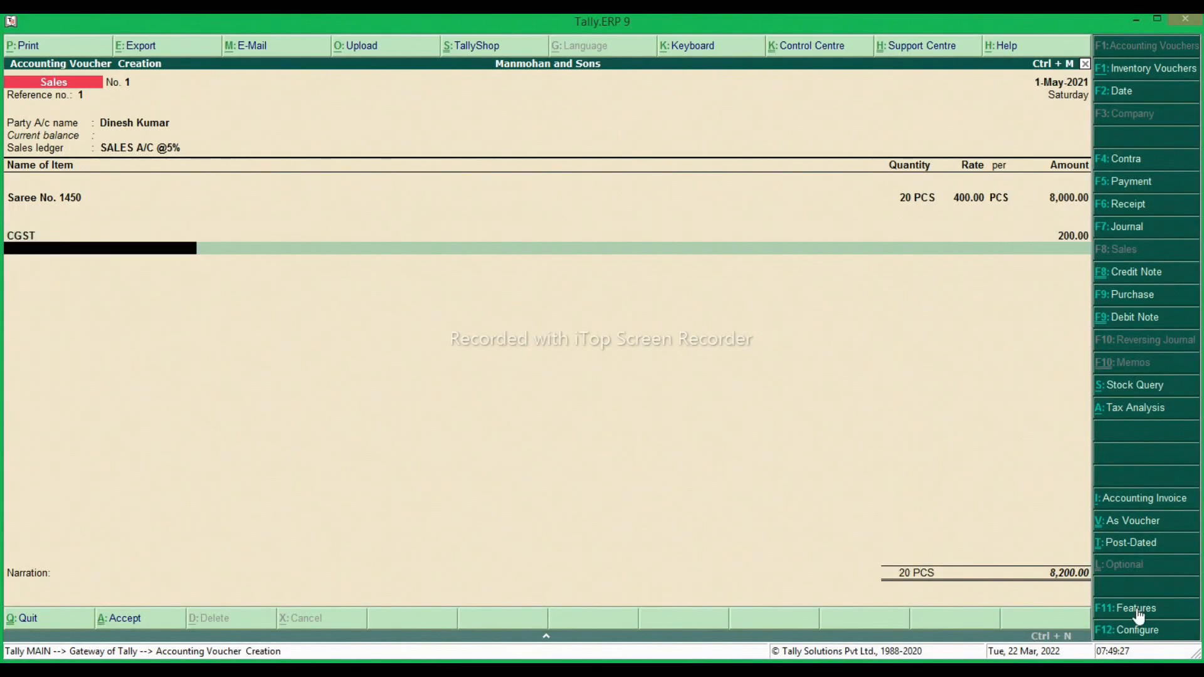
pyautogui.press('Down')
pyautogui.press('Down')
pyautogui.press('Down')
pyautogui.press('Down')
pyautogui.press('Down')
pyautogui.press('Down')
pyautogui.press('Down')
pyautogui.press('Down')
pyautogui.press('Down')
pyautogui.press('Return')
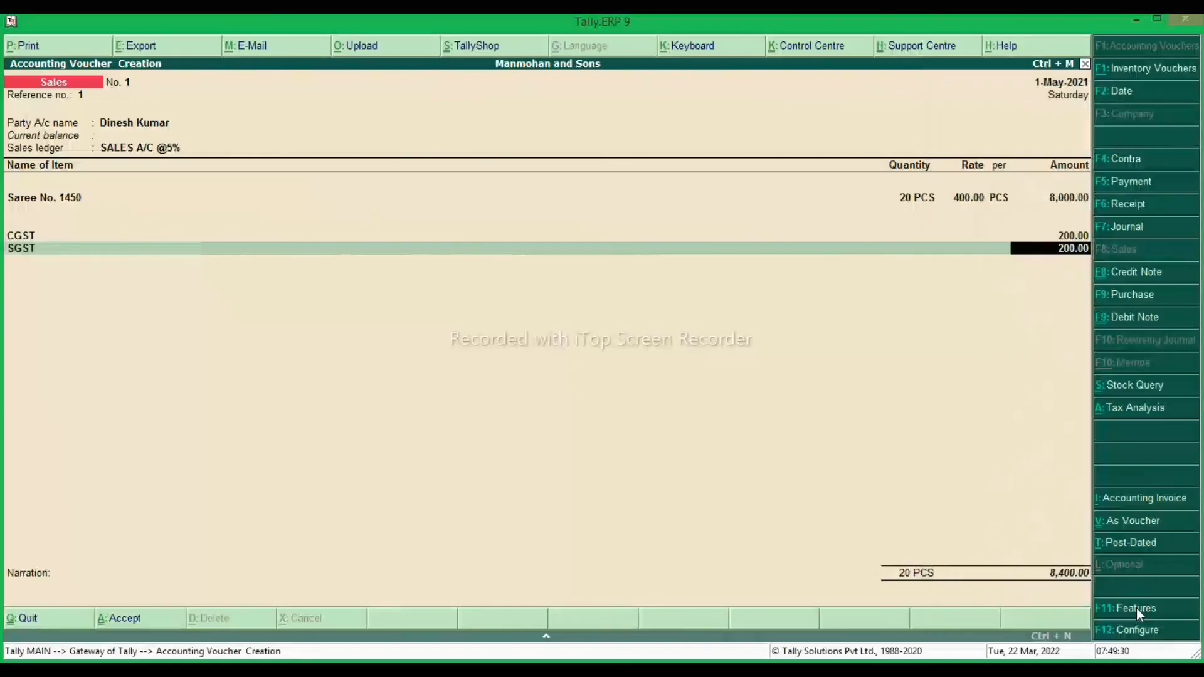
pyautogui.press('Return')
# Record the bill as New Ref 1 for the full amount with a credit period of 20 days.
pyautogui.press('Return')
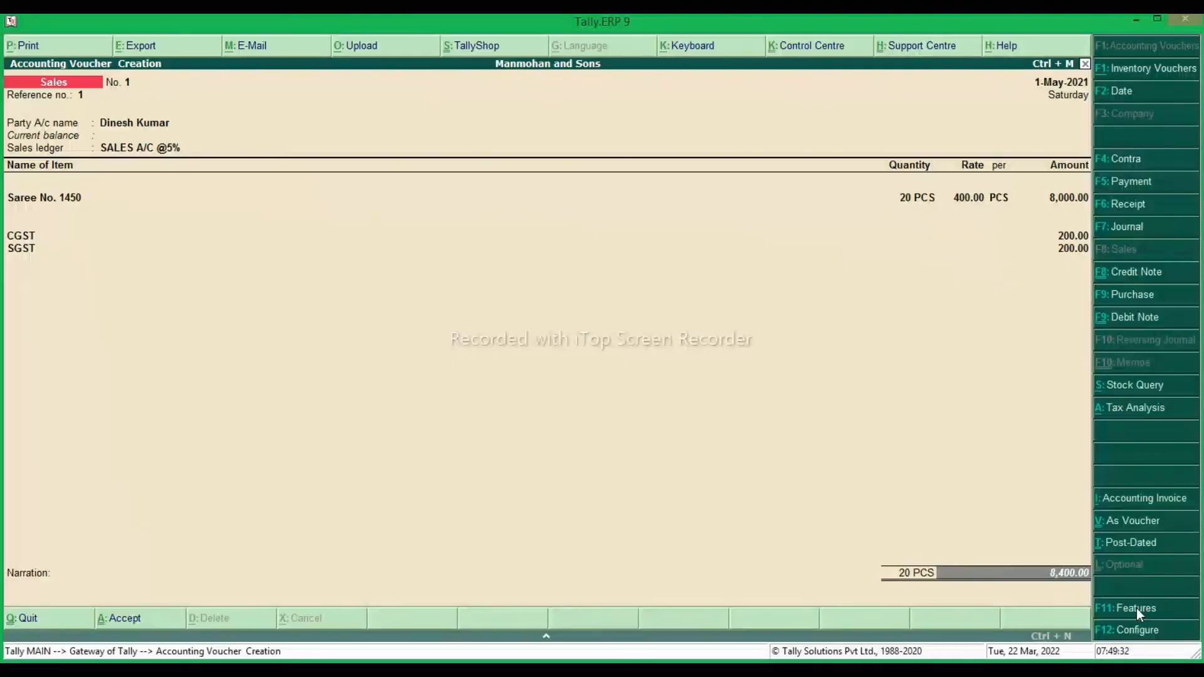
pyautogui.press('Return')
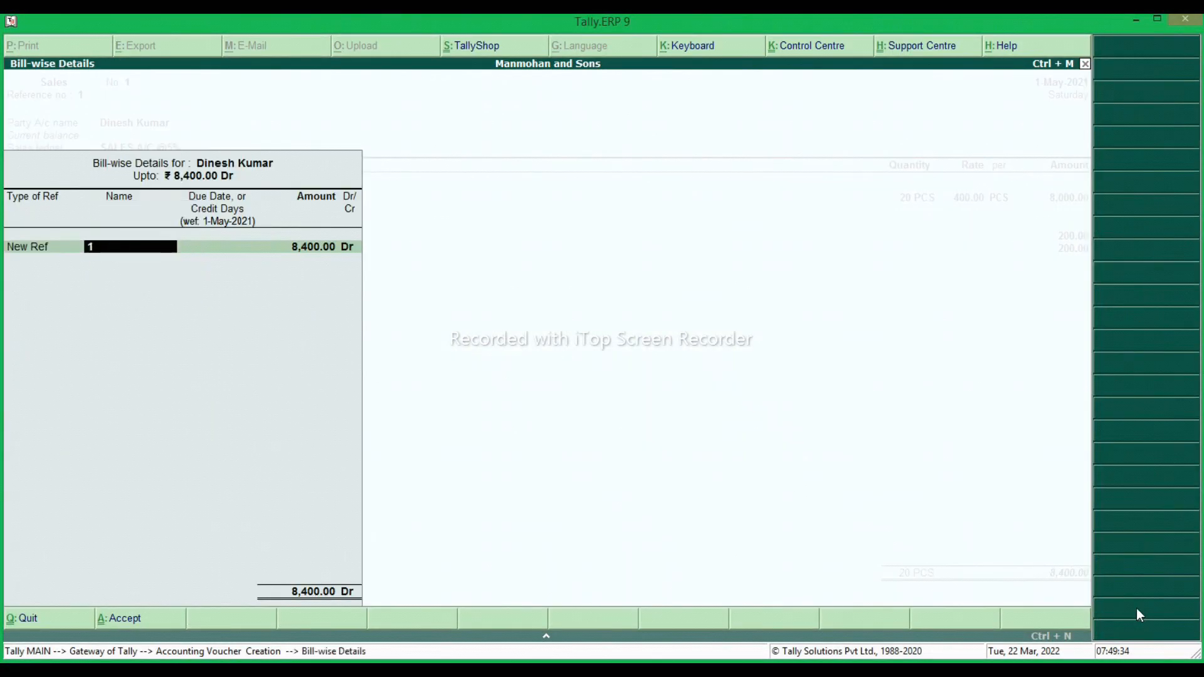
pyautogui.press('Return')
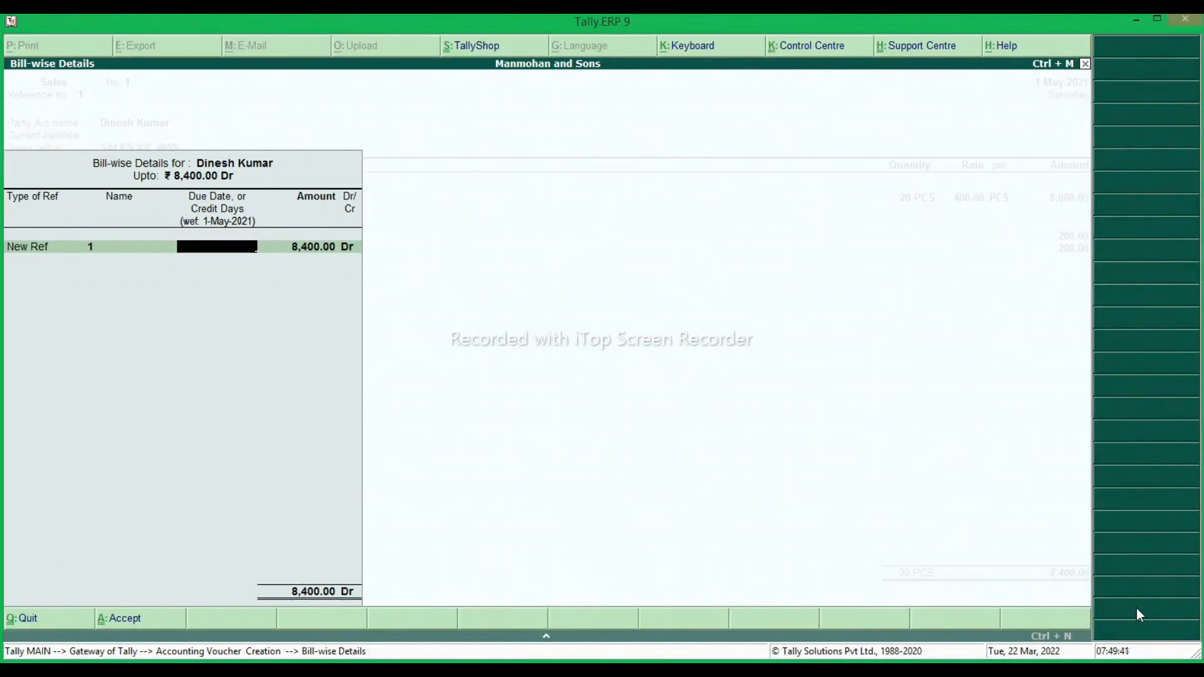
pyautogui.write('20')
pyautogui.press('Return')
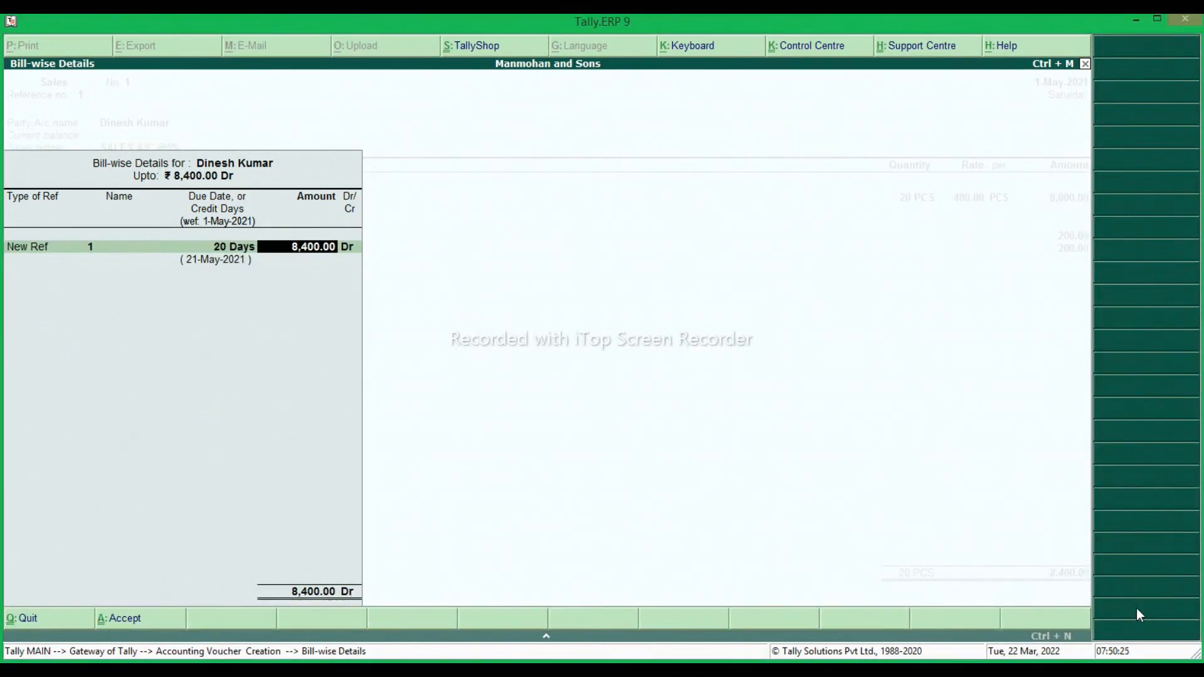
pyautogui.press('Return')
# Accept the bill's interest parameters: 3% per 30-Day Month on All Balances, Past Due Date by 0 days, from Due Date of Invoice/Ref, without rounding.
pyautogui.press('Return')
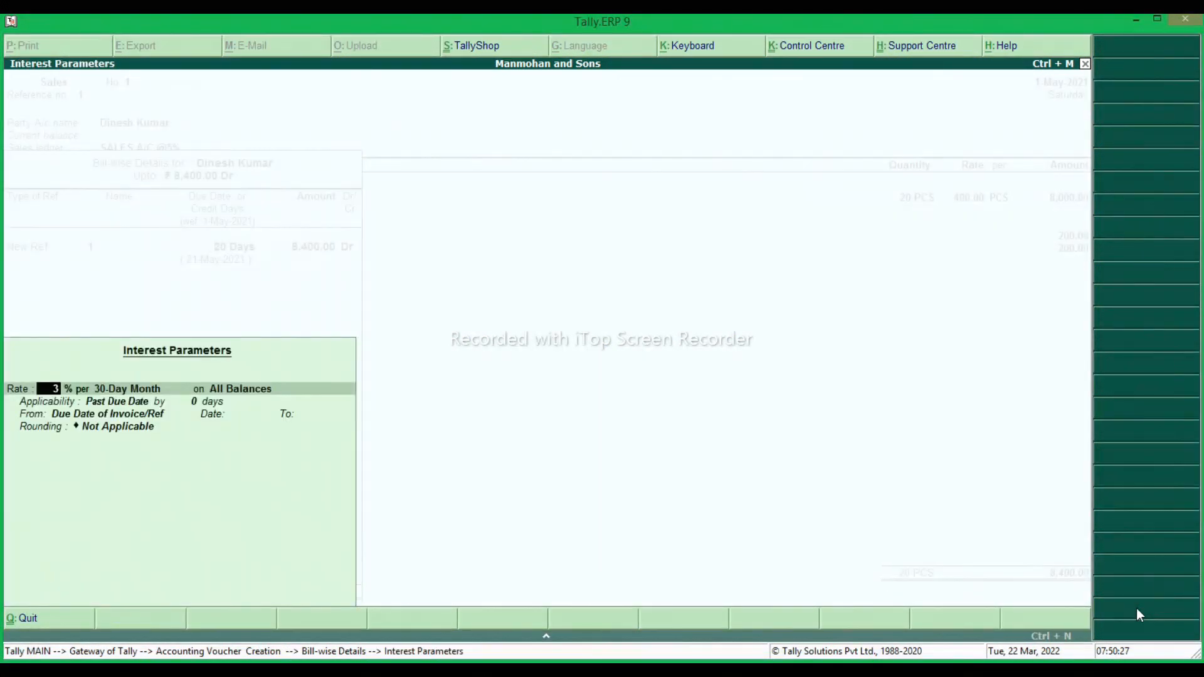
pyautogui.press('Return')
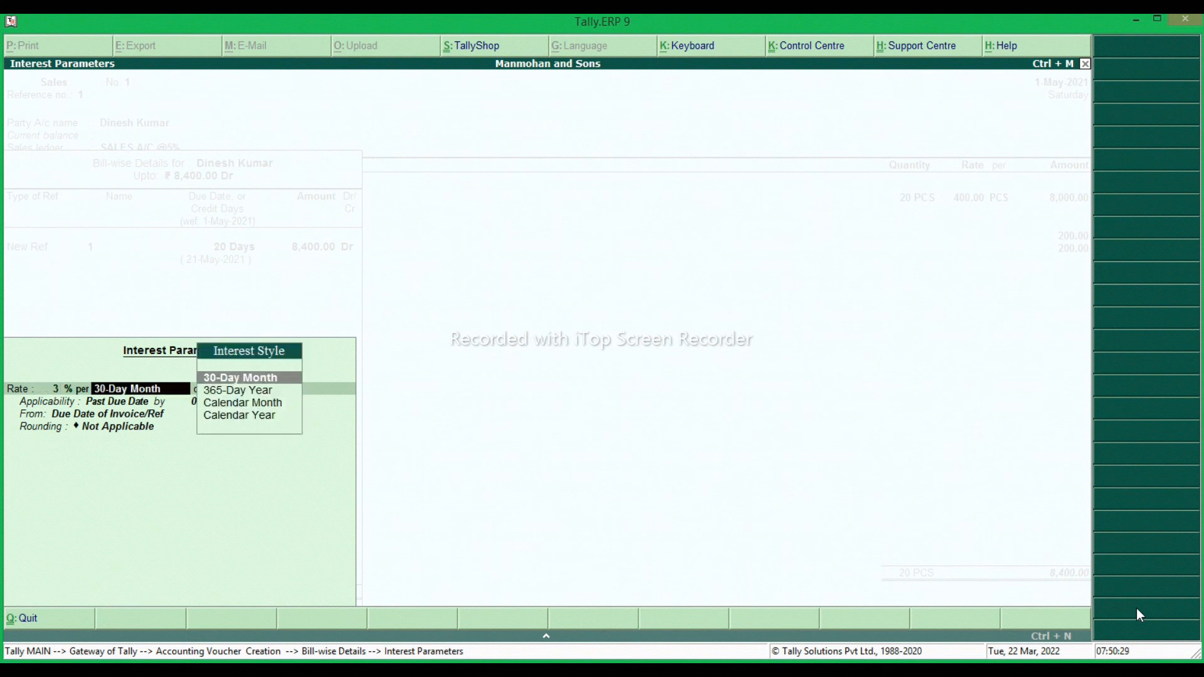
pyautogui.press('Return')
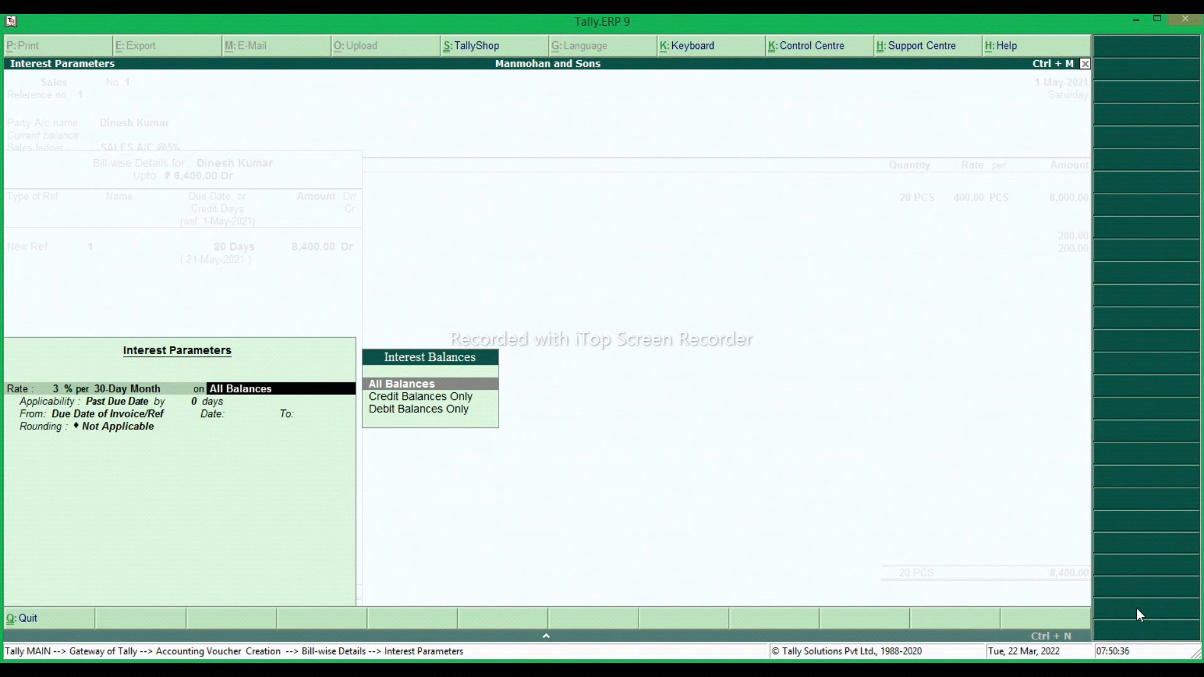
pyautogui.press('Return')
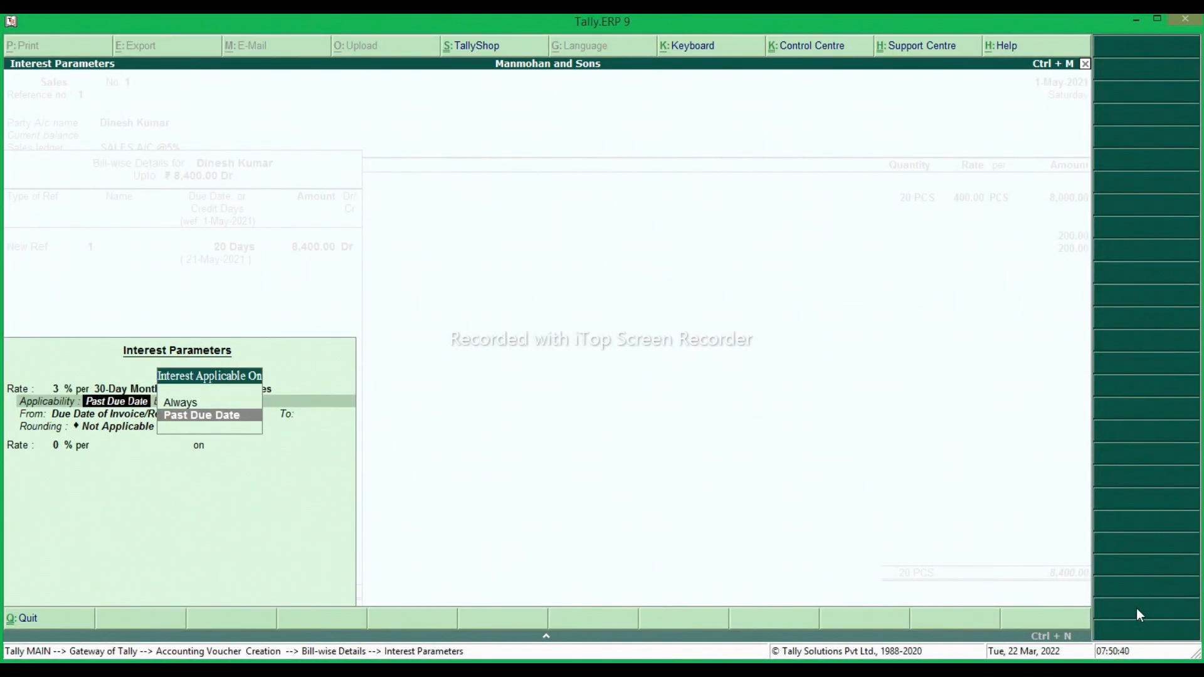
pyautogui.press('Return')
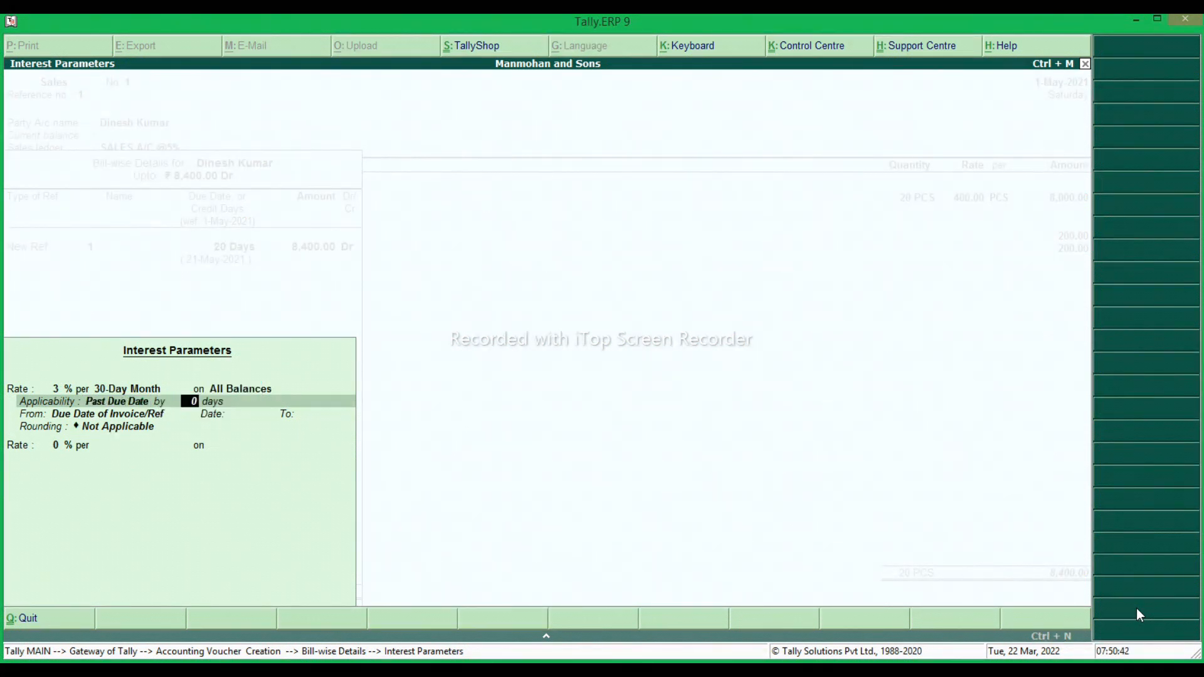
pyautogui.press('Return')
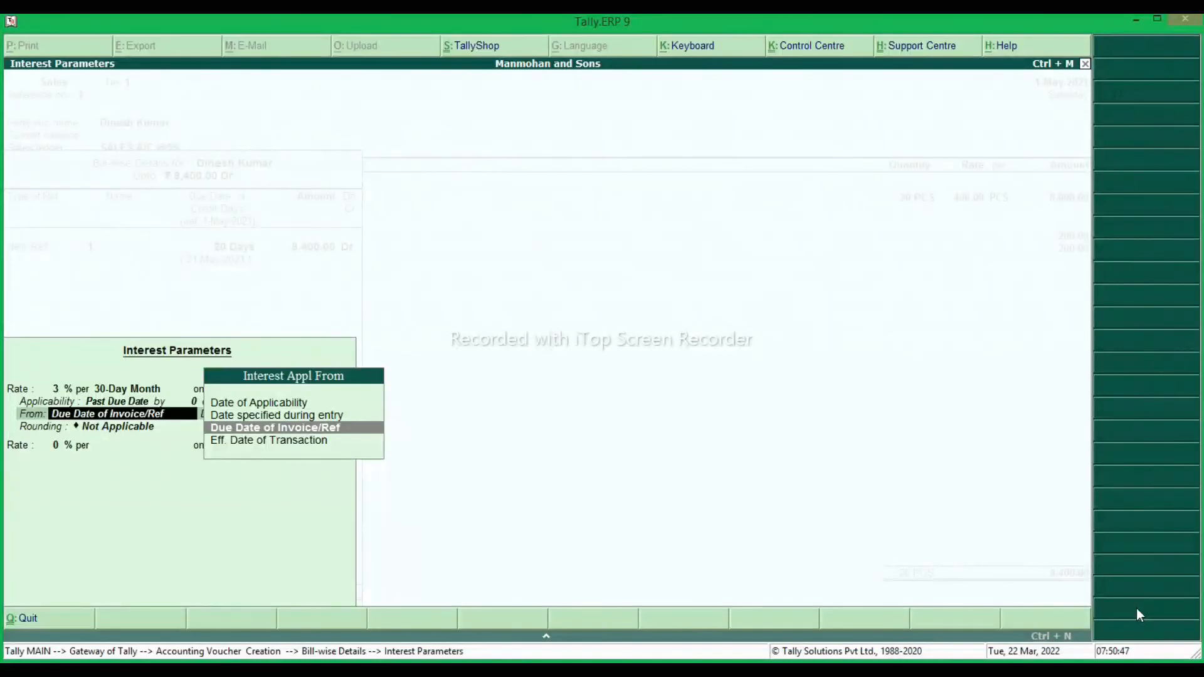
pyautogui.press('Return')
pyautogui.press('Return')
pyautogui.press('Return')
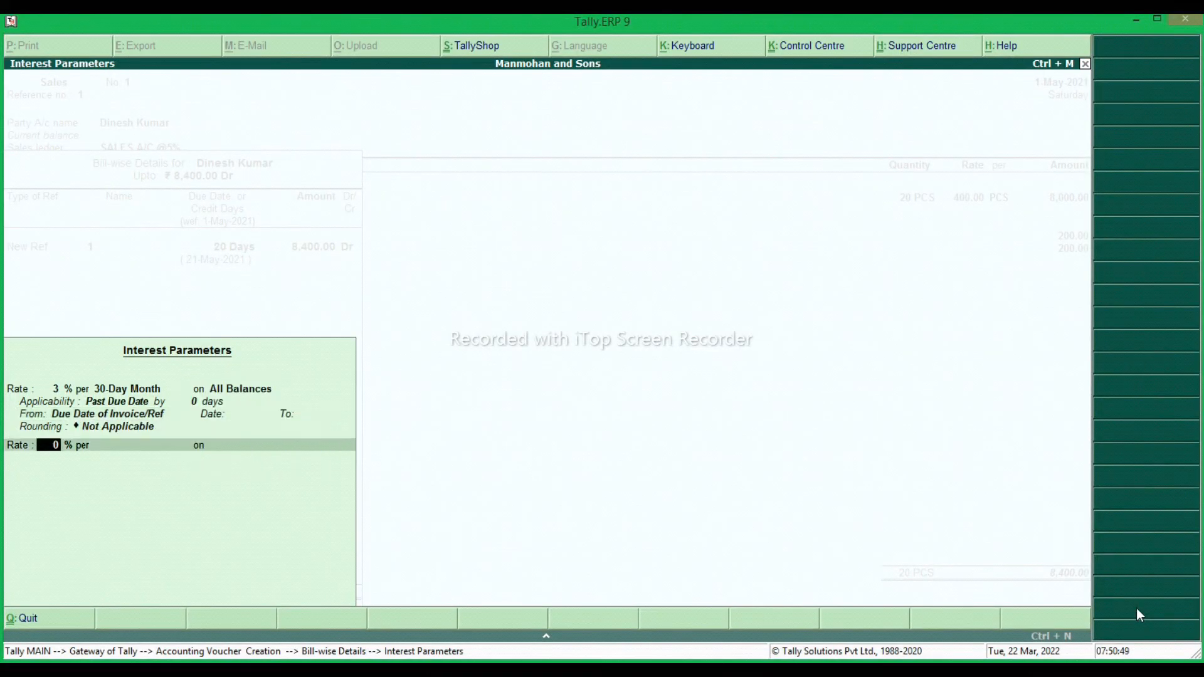
pyautogui.press('Return')
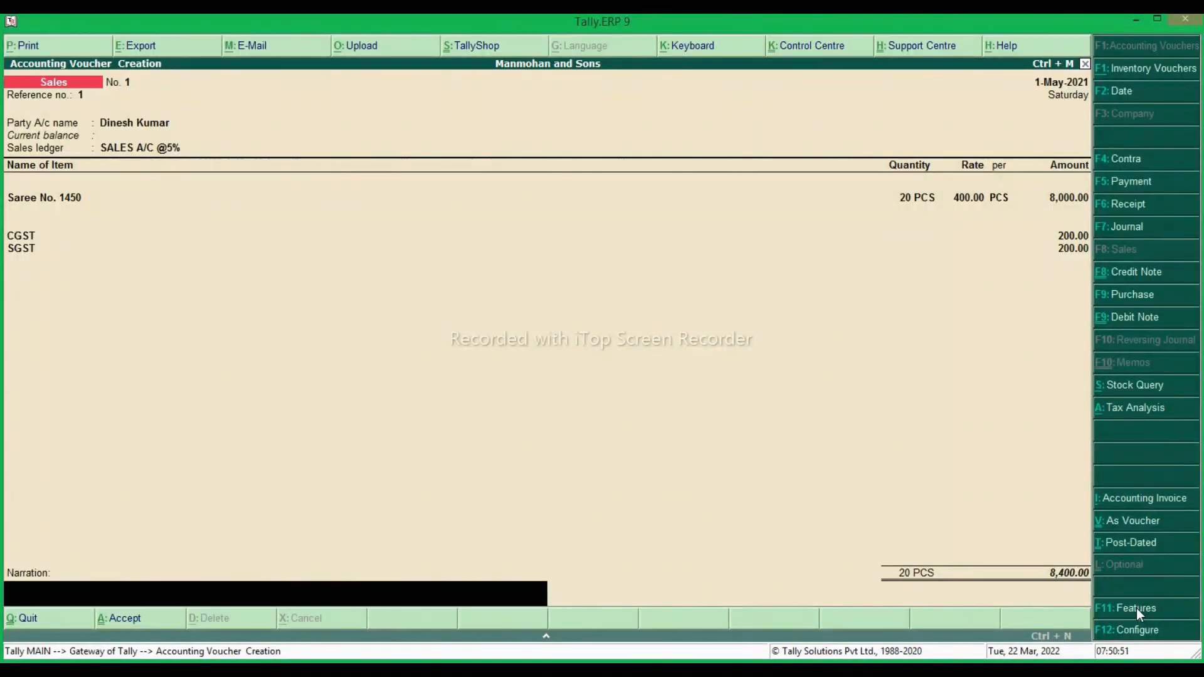
# Save the sales voucher without a narration and leave voucher entry.
pyautogui.press('Return')
pyautogui.press('Return')
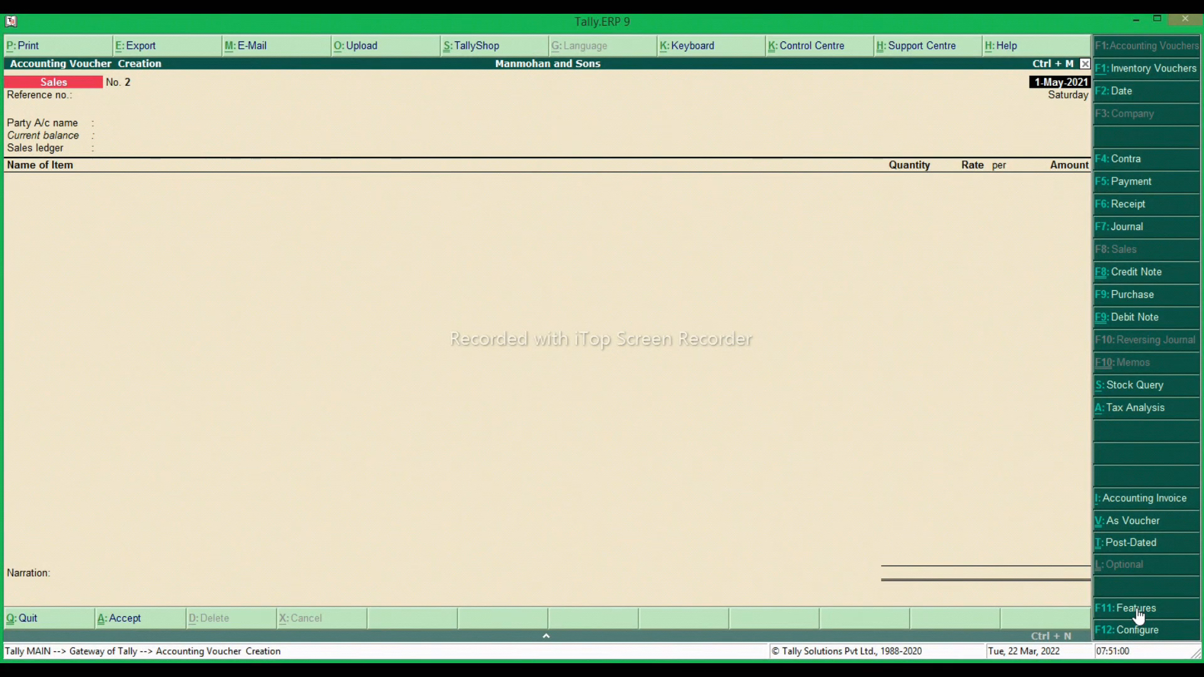
pyautogui.press('Escape')
pyautogui.press('y')
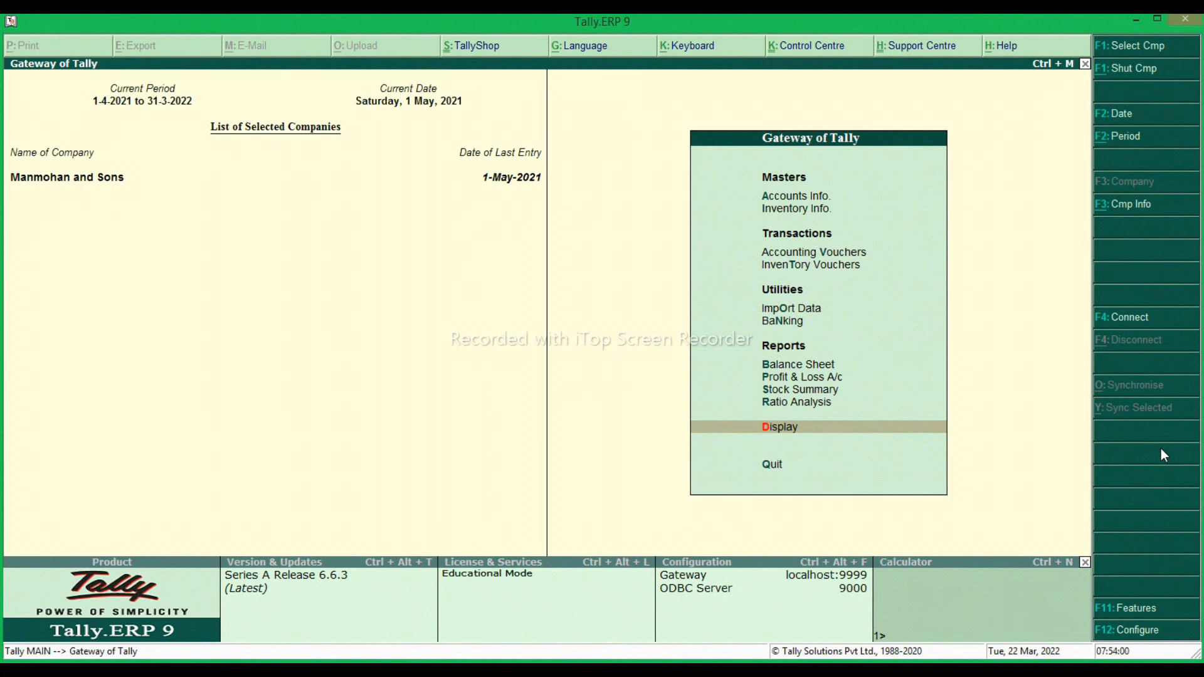
# Open the ledger-wise Interest Calculations report for the customer's ledger from the statements of accounts.
pyautogui.press('Return')
pyautogui.press('Down')
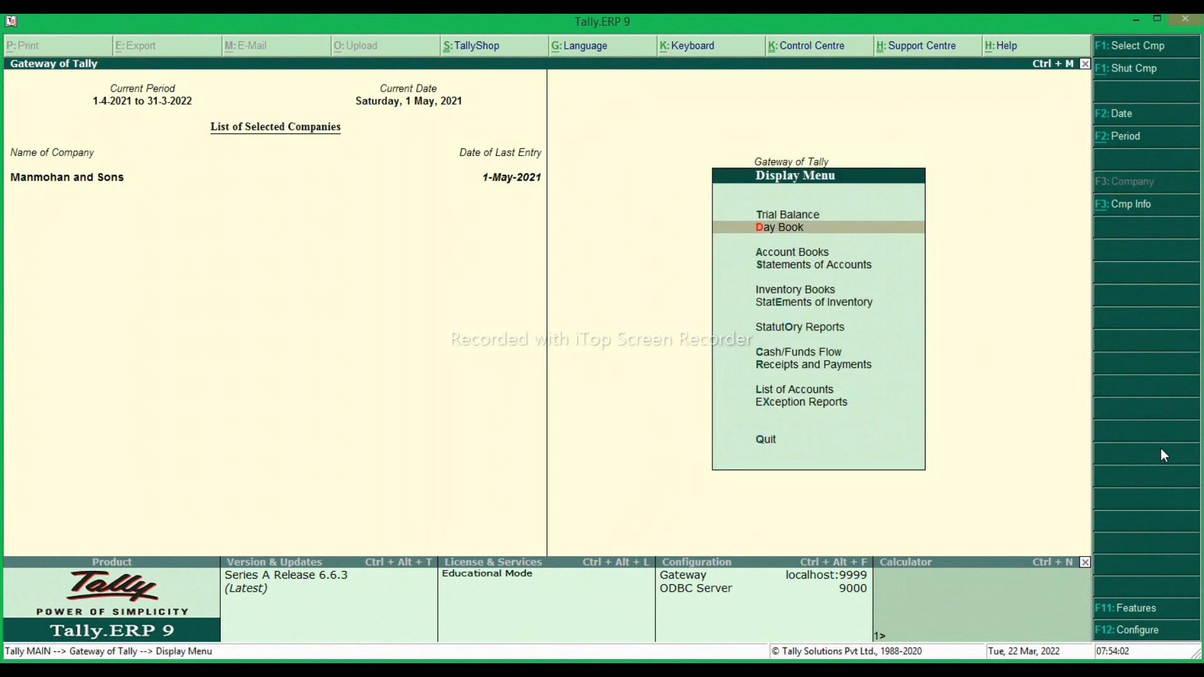
pyautogui.press('Down')
pyautogui.press('Down')
pyautogui.press('Return')
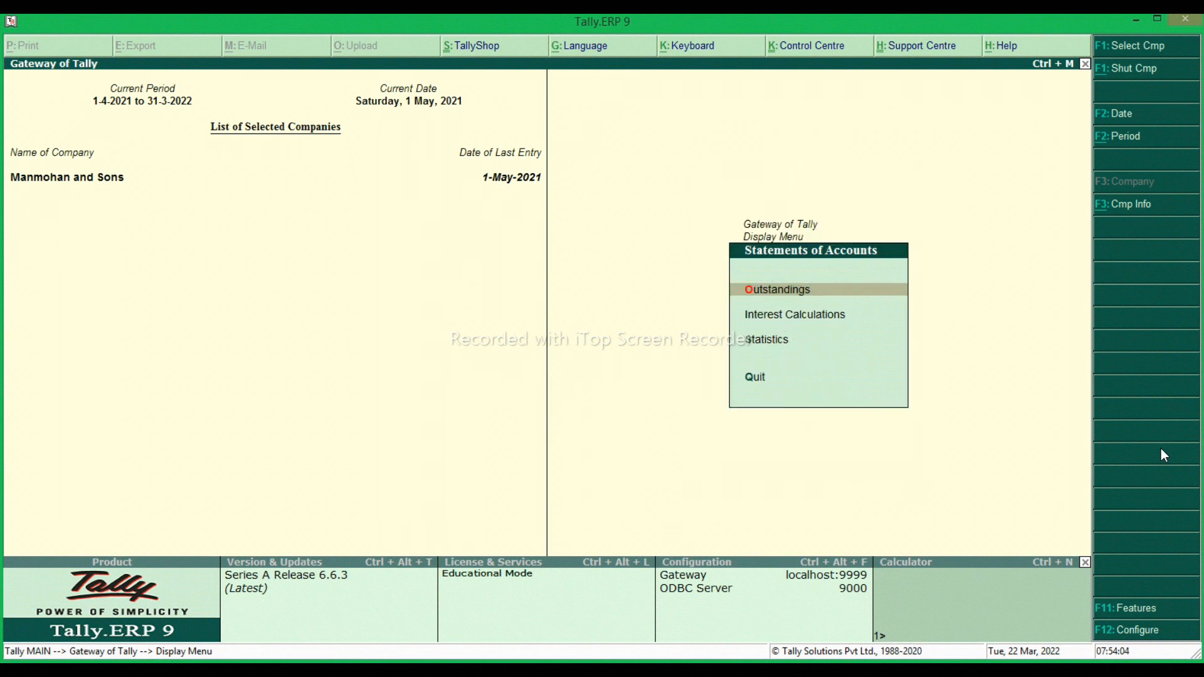
pyautogui.press('Down')
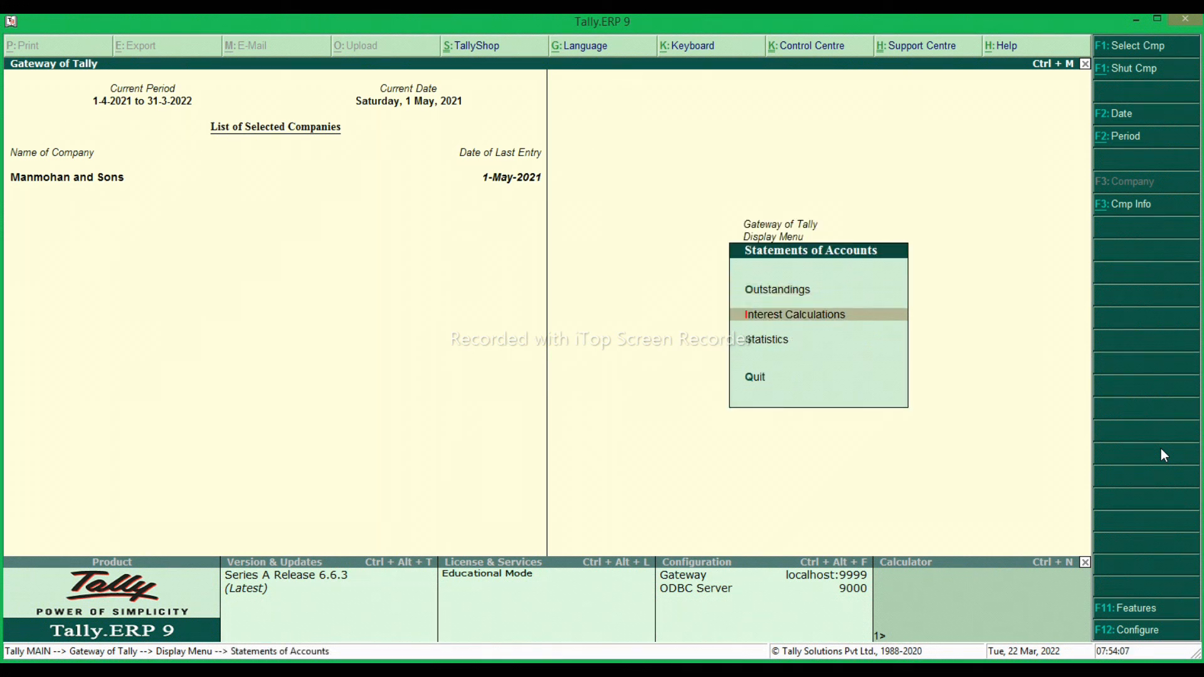
pyautogui.press('Return')
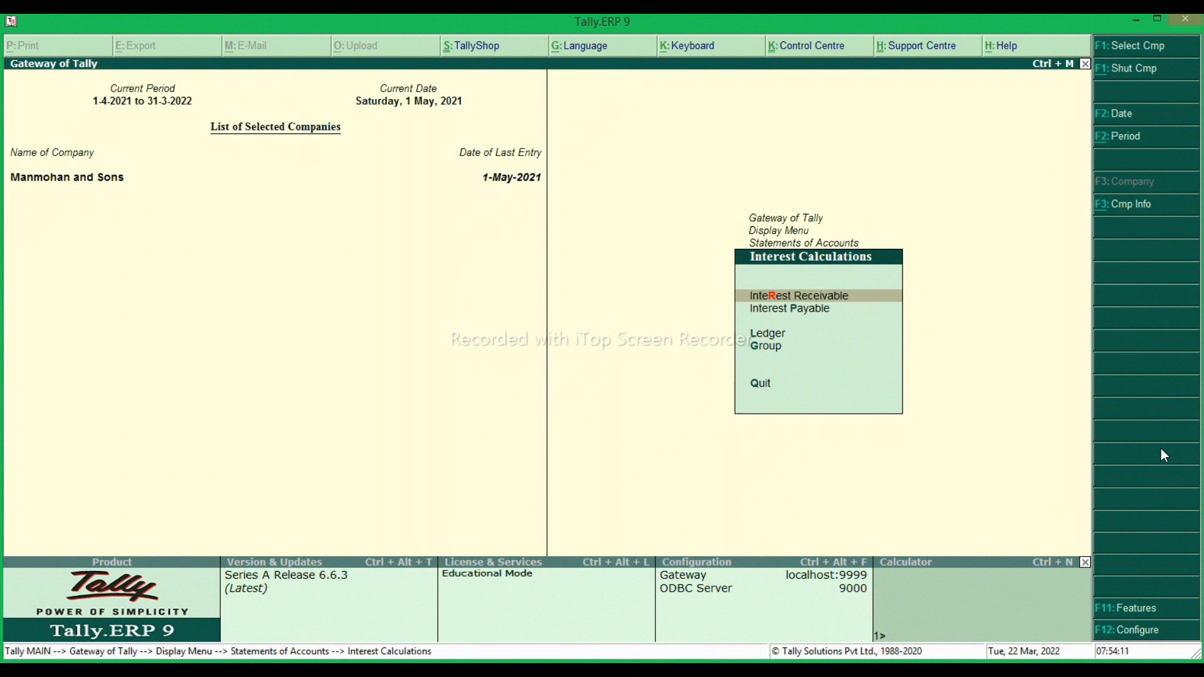
pyautogui.press('Down')
pyautogui.press('Down')
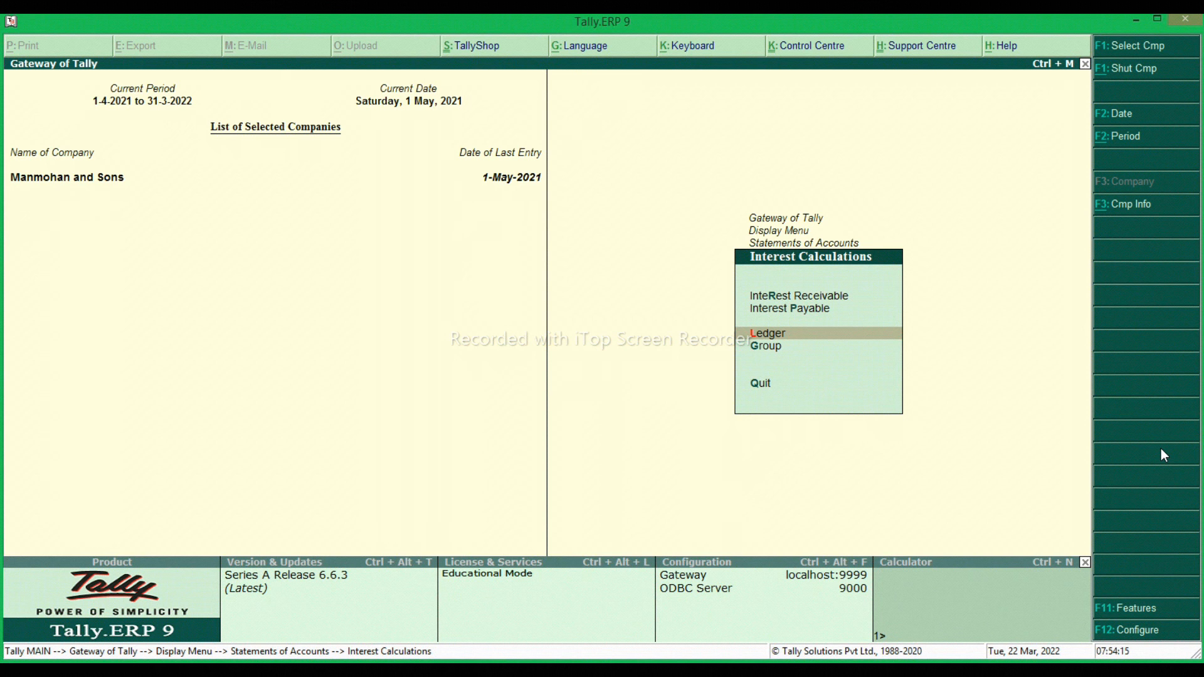
pyautogui.press('Return')
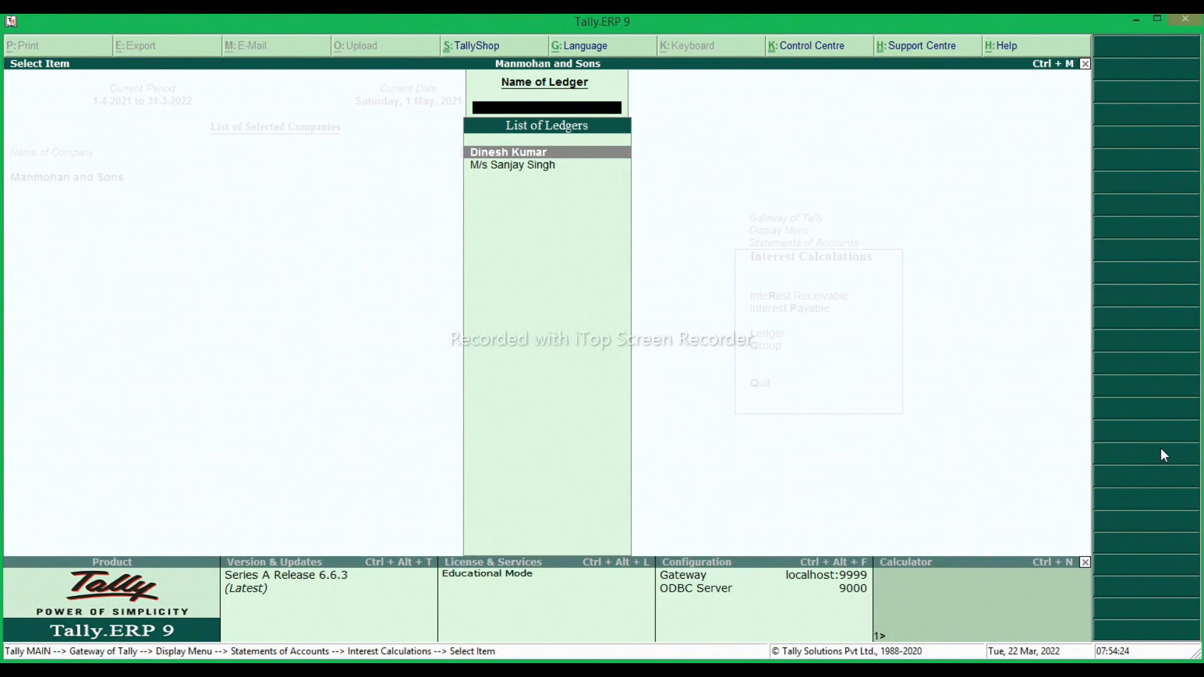
pyautogui.press('Return')
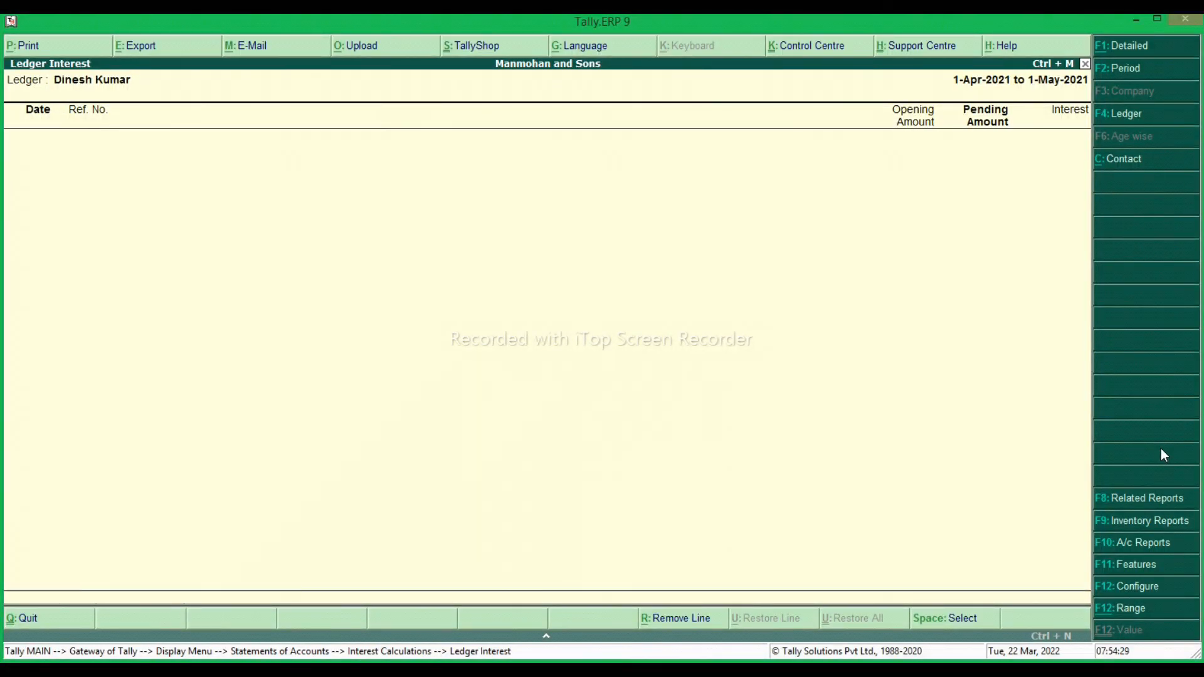
# Set the ledger interest report's period from 1-4-2021 to 1-6-2021.
pyautogui.press('F2')
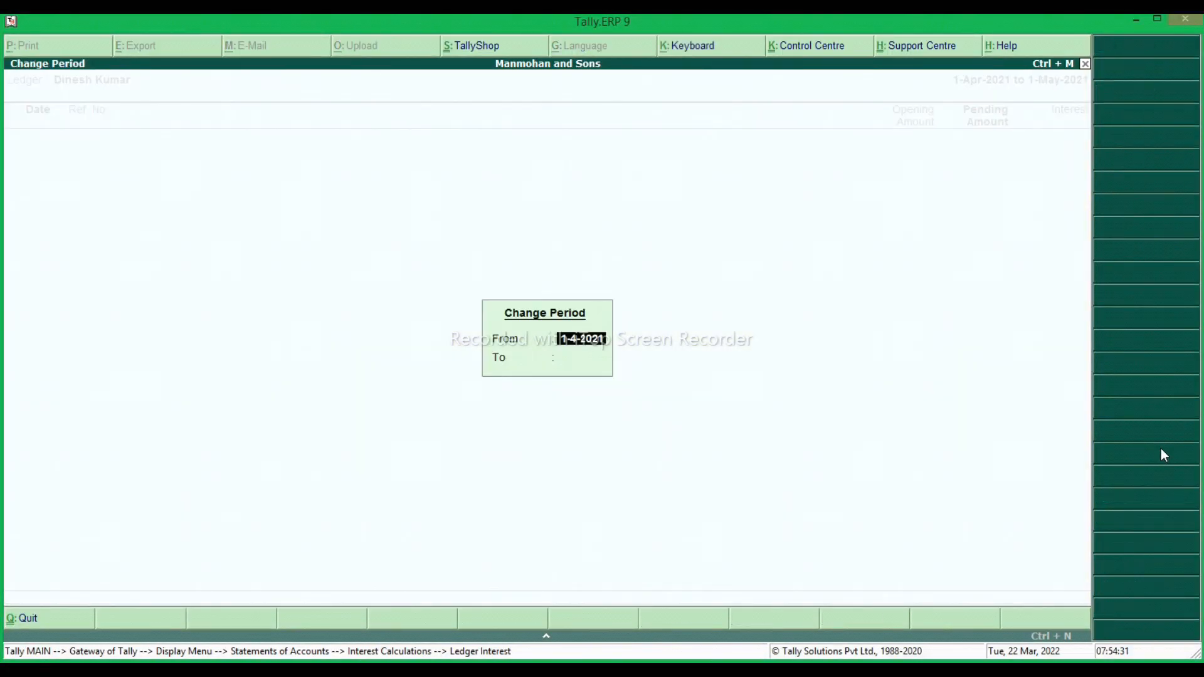
pyautogui.press('Return')
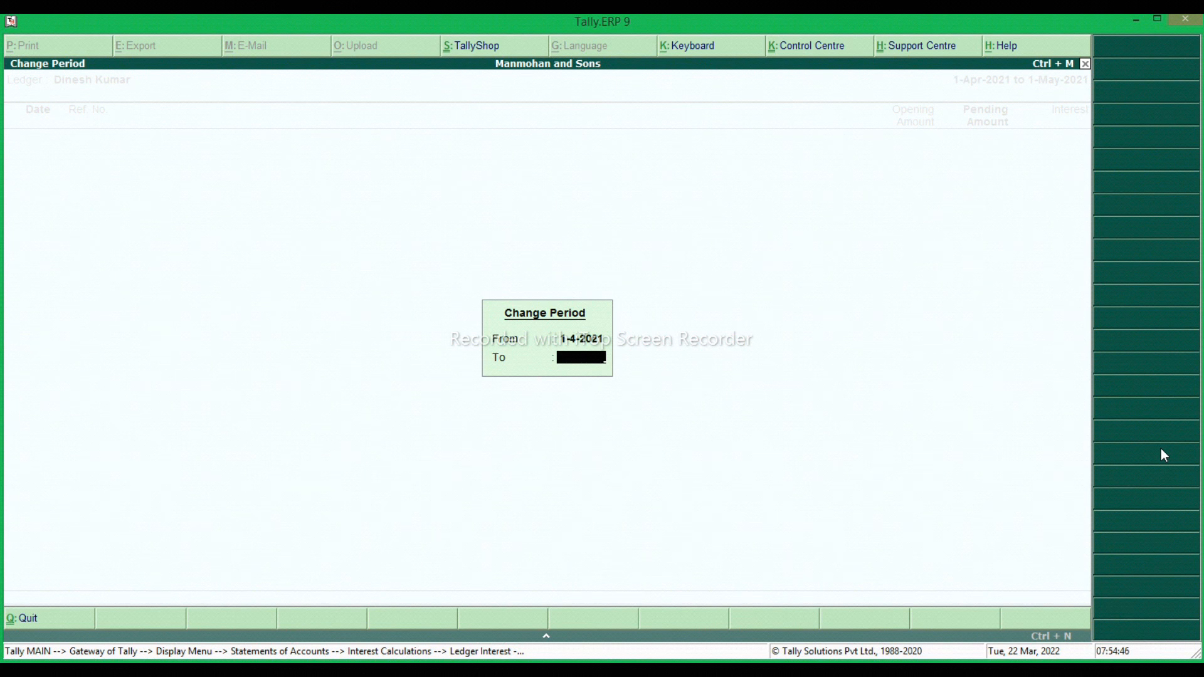
pyautogui.write('1.6')
pyautogui.press('Return')
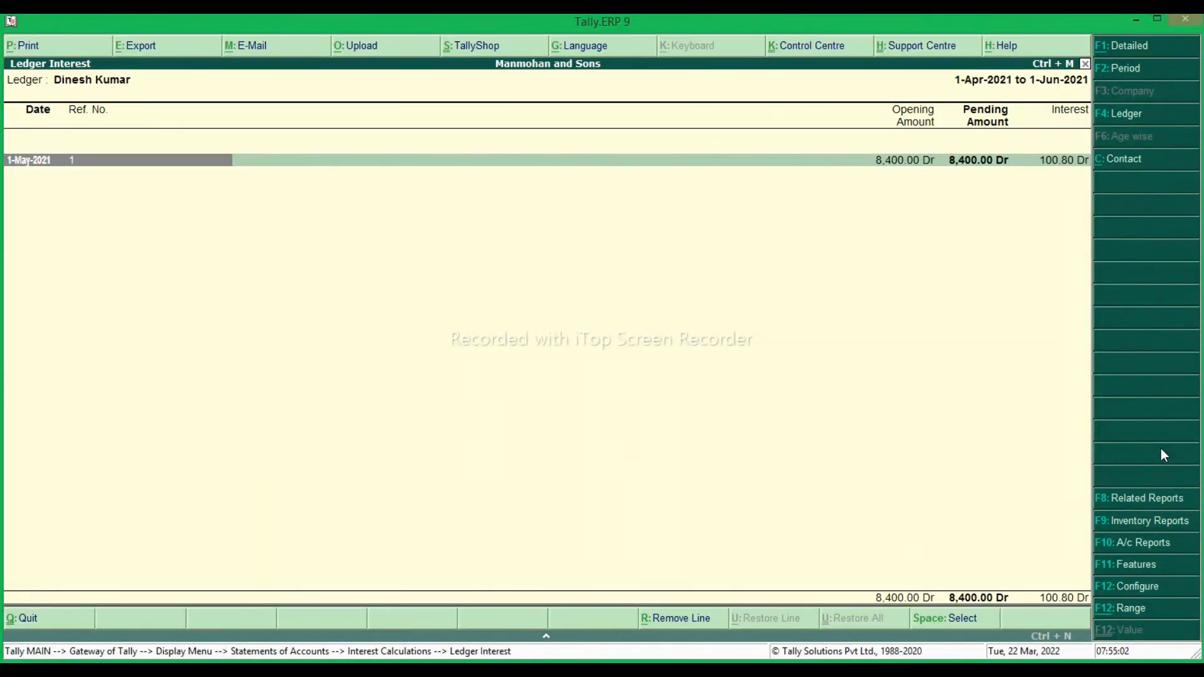
# Expand the 1-May-2021 bill's interest breakdown, examine it, and leave the report back to the Display Menu.
pyautogui.hotkey('shift', 'Return')
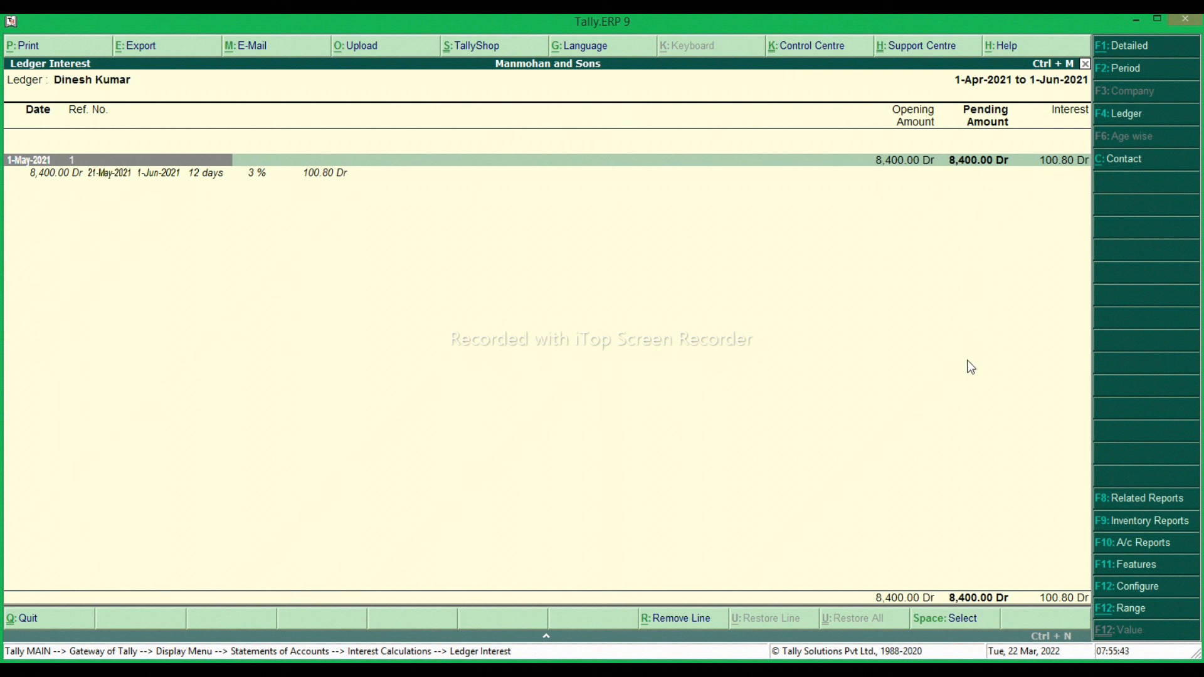
pyautogui.press('Escape')
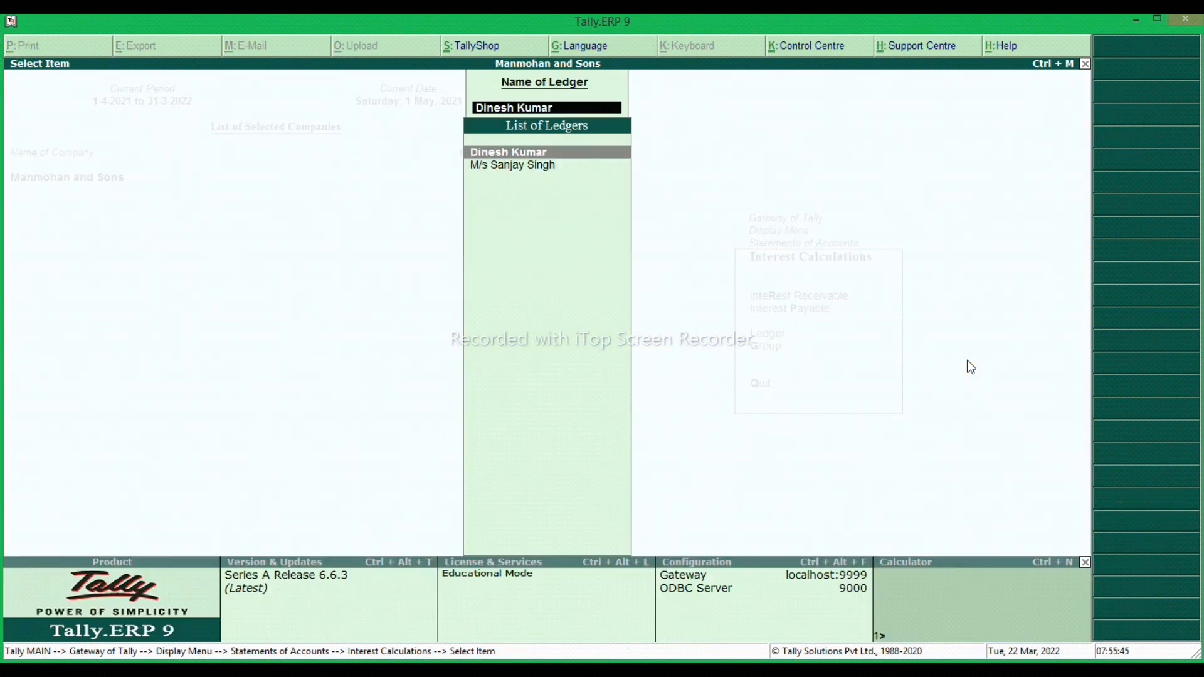
pyautogui.press('Escape')
pyautogui.press('Escape')
pyautogui.press('Escape')
pyautogui.press('Escape')
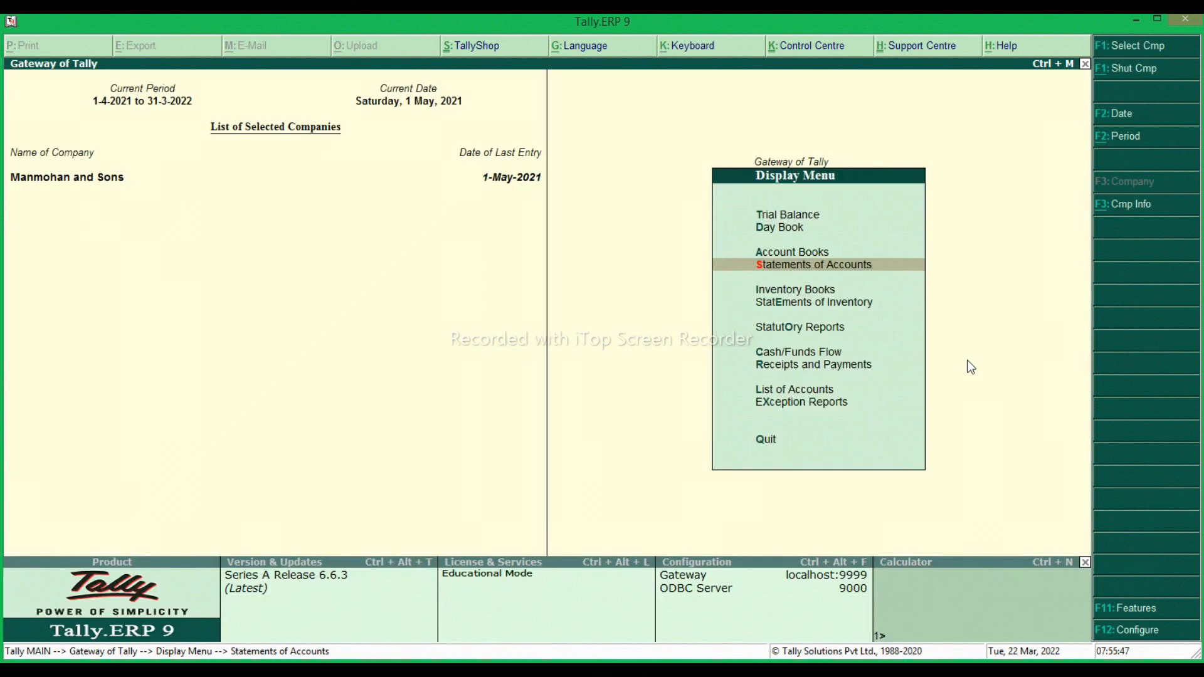